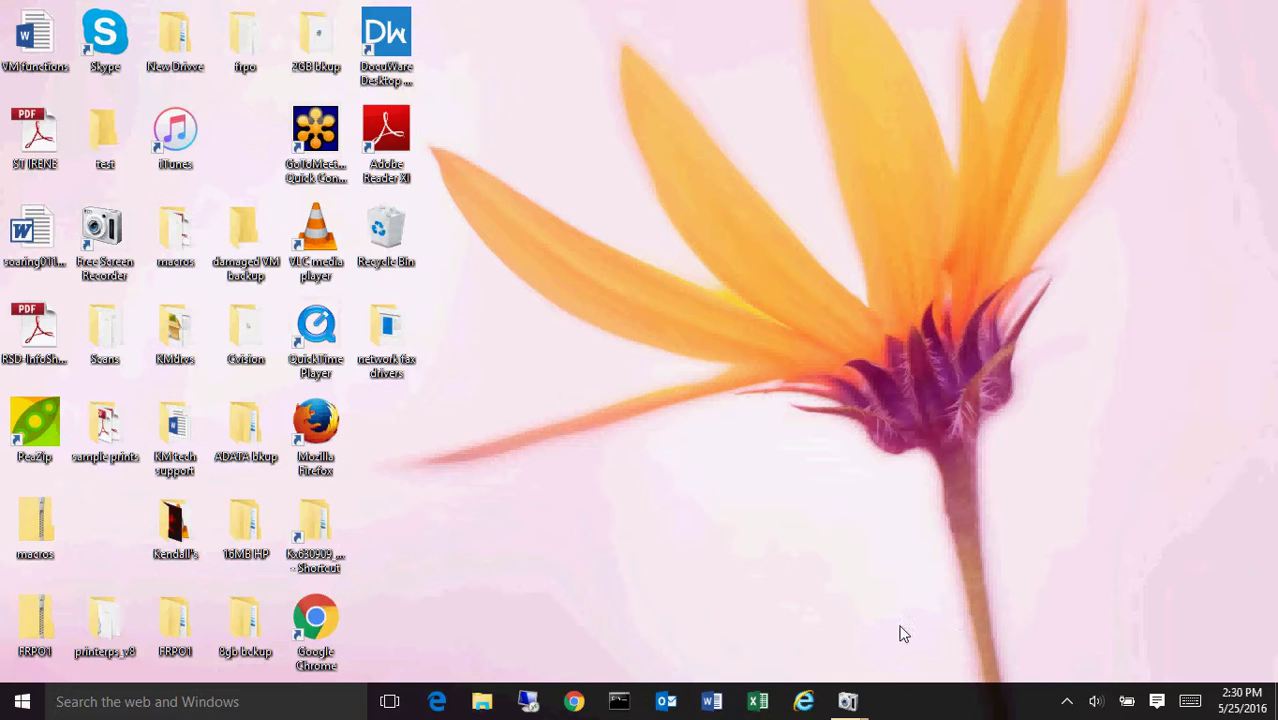
{"action": "left_click", "coordinate": [804, 702]}
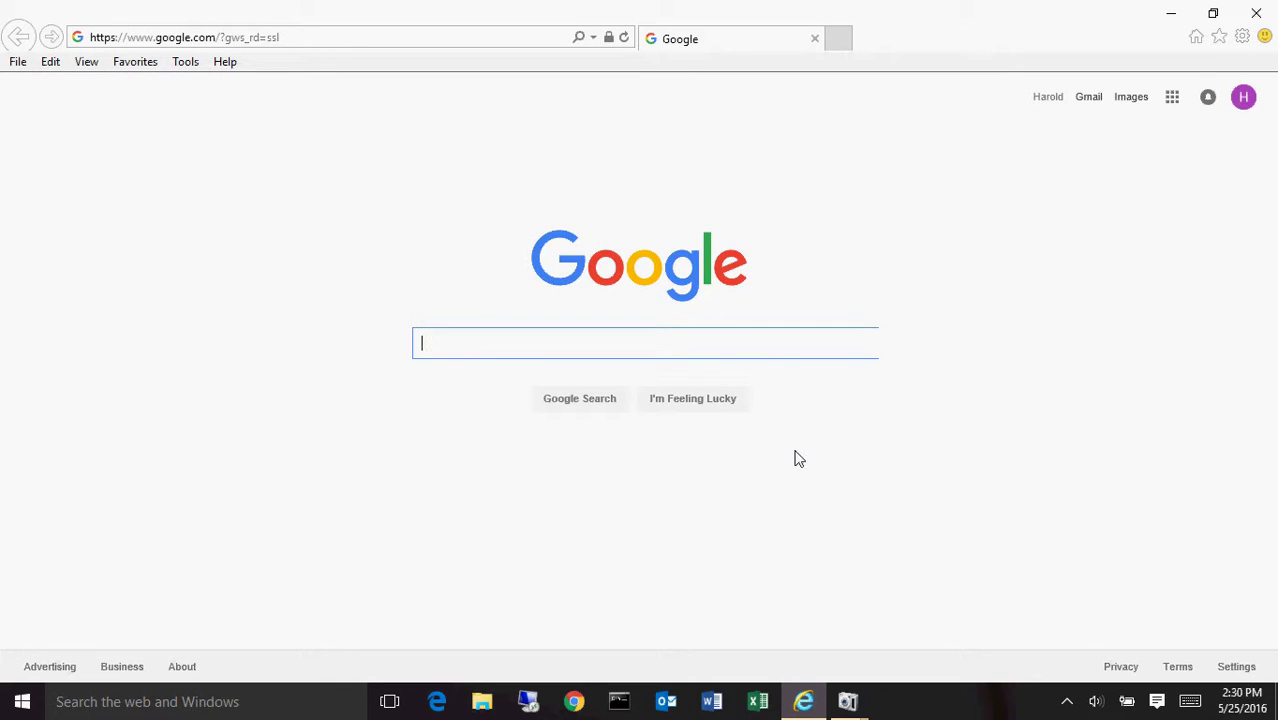
{"action": "left_click", "coordinate": [458, 40]}
{"action": "type", "text": "10"}
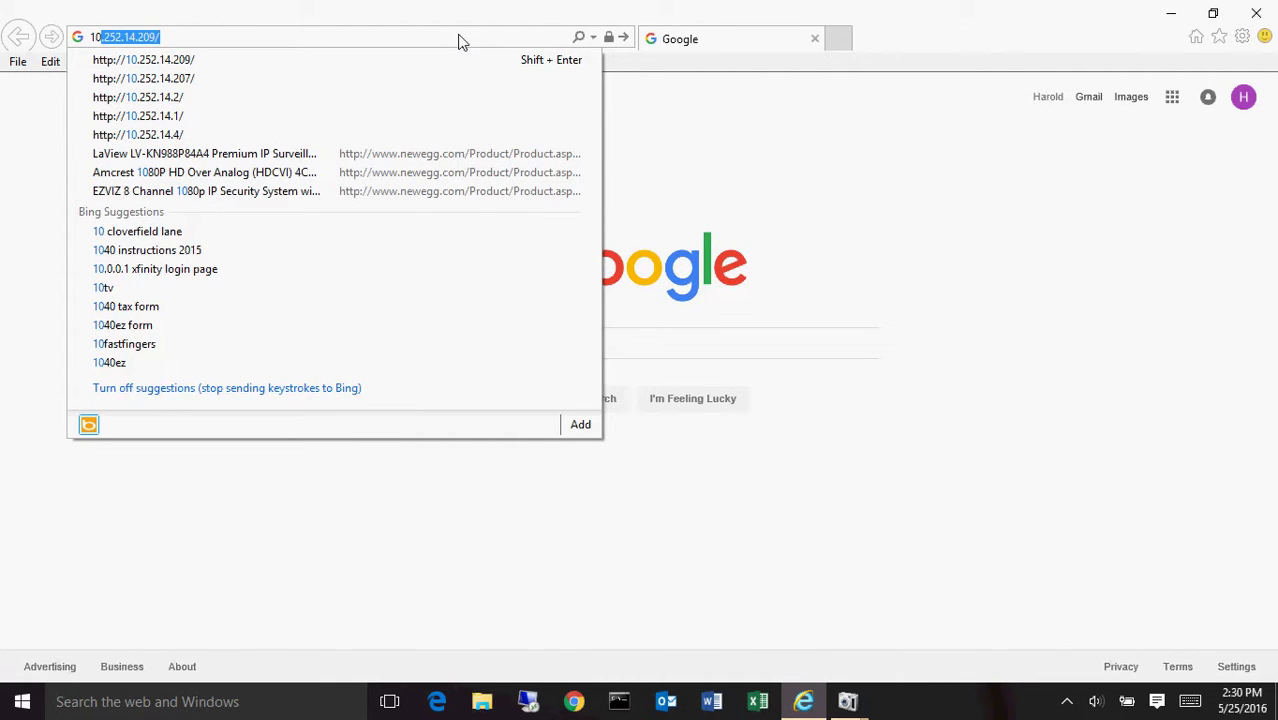
{"action": "type", "text": ".252"}
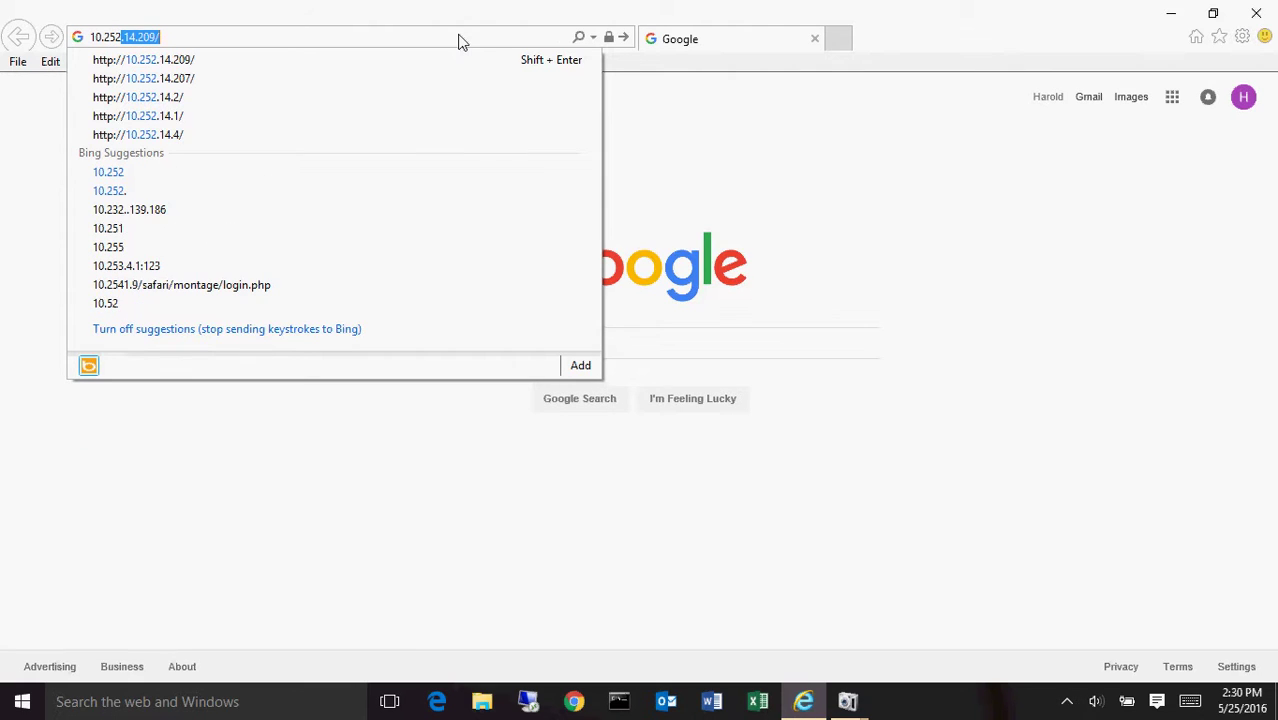
{"action": "type", "text": ".14"}
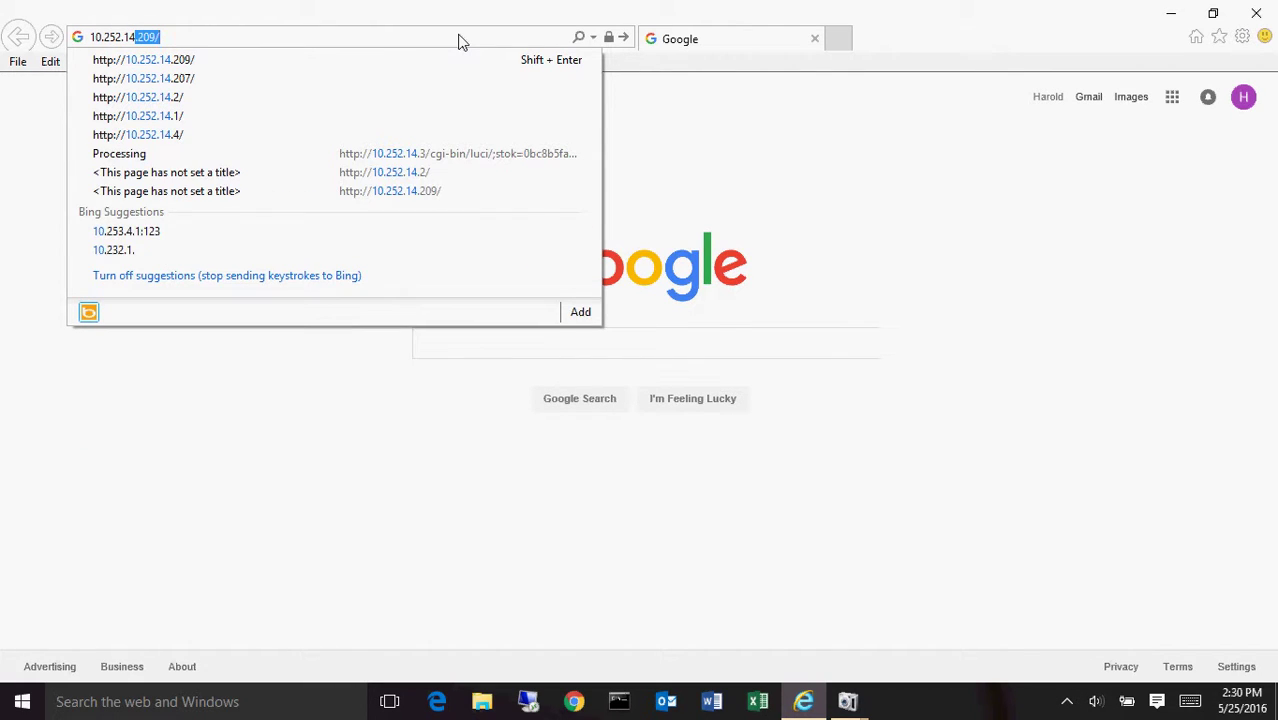
{"action": "left_click", "coordinate": [223, 59]}
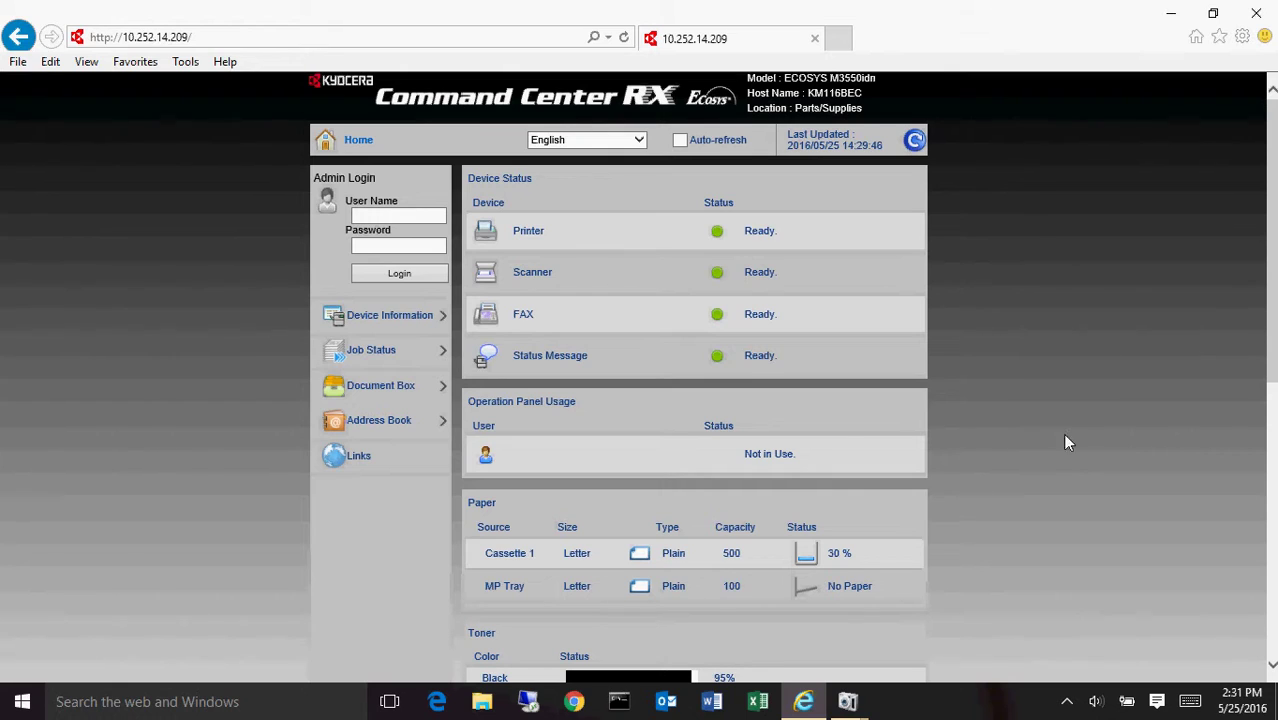
- Expand Address Book in the left navigation pane to show its sub-options
{"action": "left_click", "coordinate": [376, 422]}
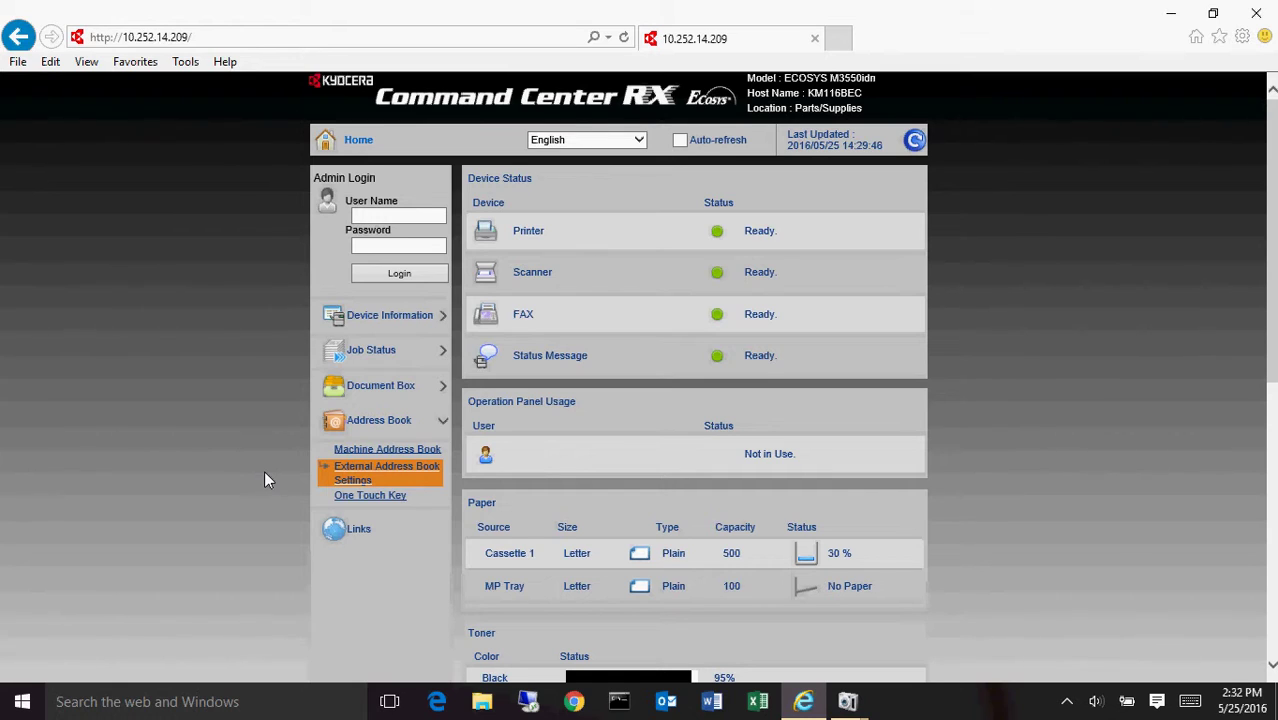
- Open the Machine Address Book, go to page 4 and view the test02 contact's details
{"action": "left_click", "coordinate": [372, 451]}
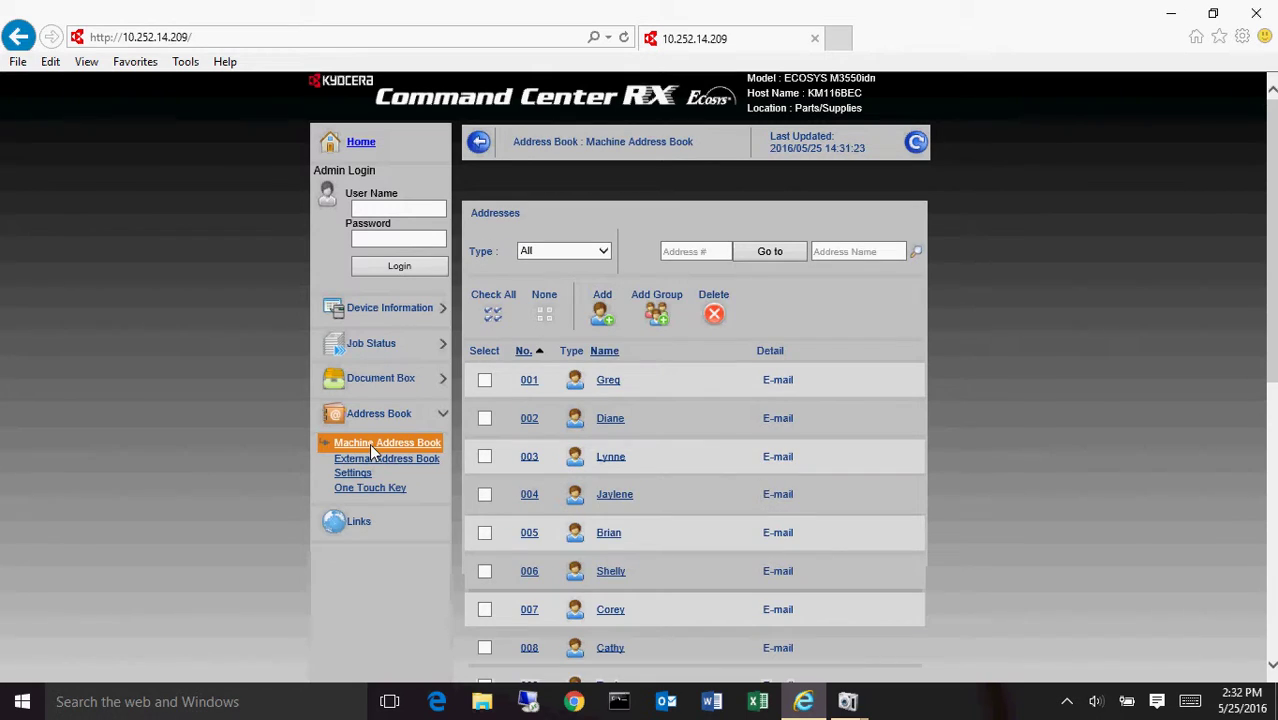
{"action": "scroll", "coordinate": [1030, 436], "scroll_direction": "down", "scroll_amount": 5}
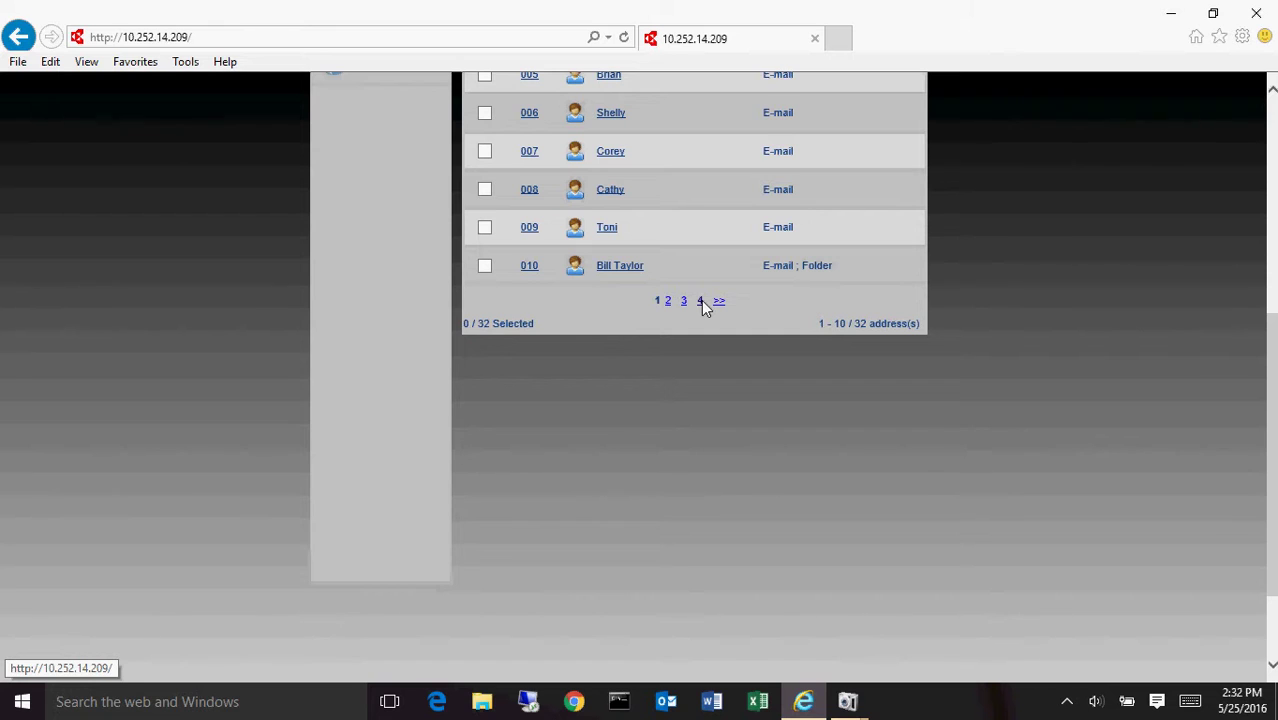
{"action": "left_click", "coordinate": [701, 300]}
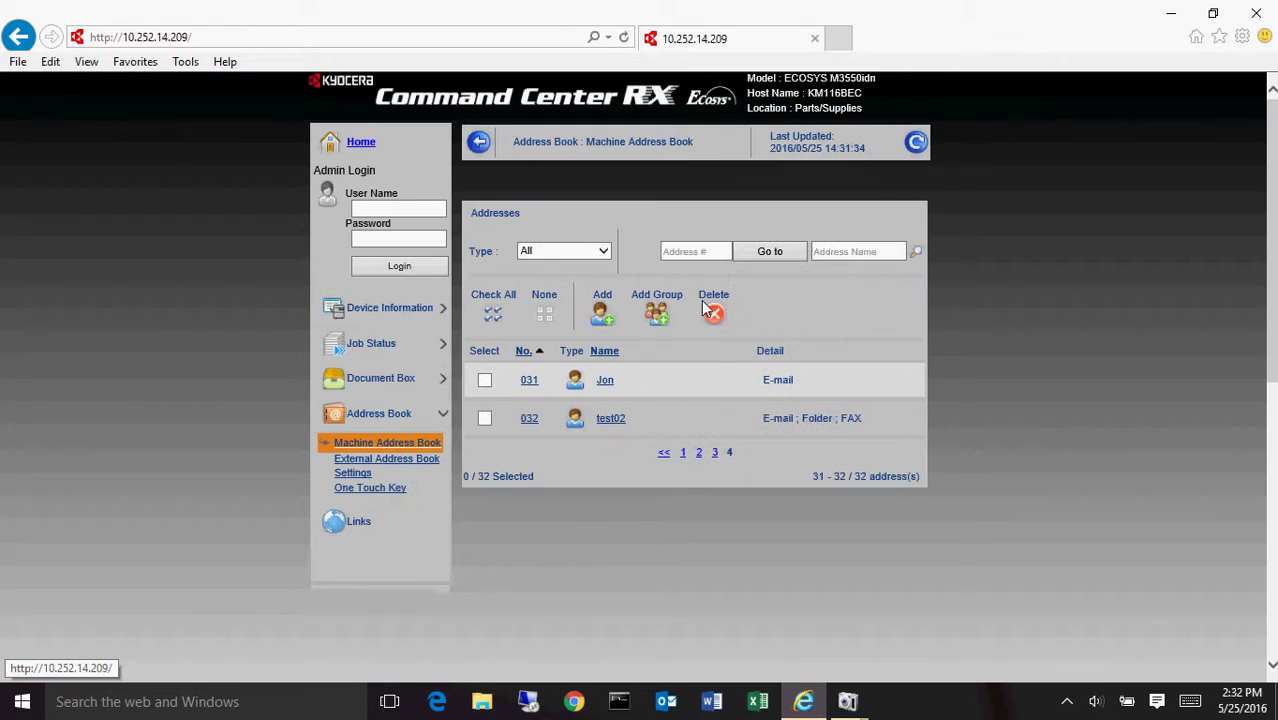
{"action": "left_click", "coordinate": [610, 419]}
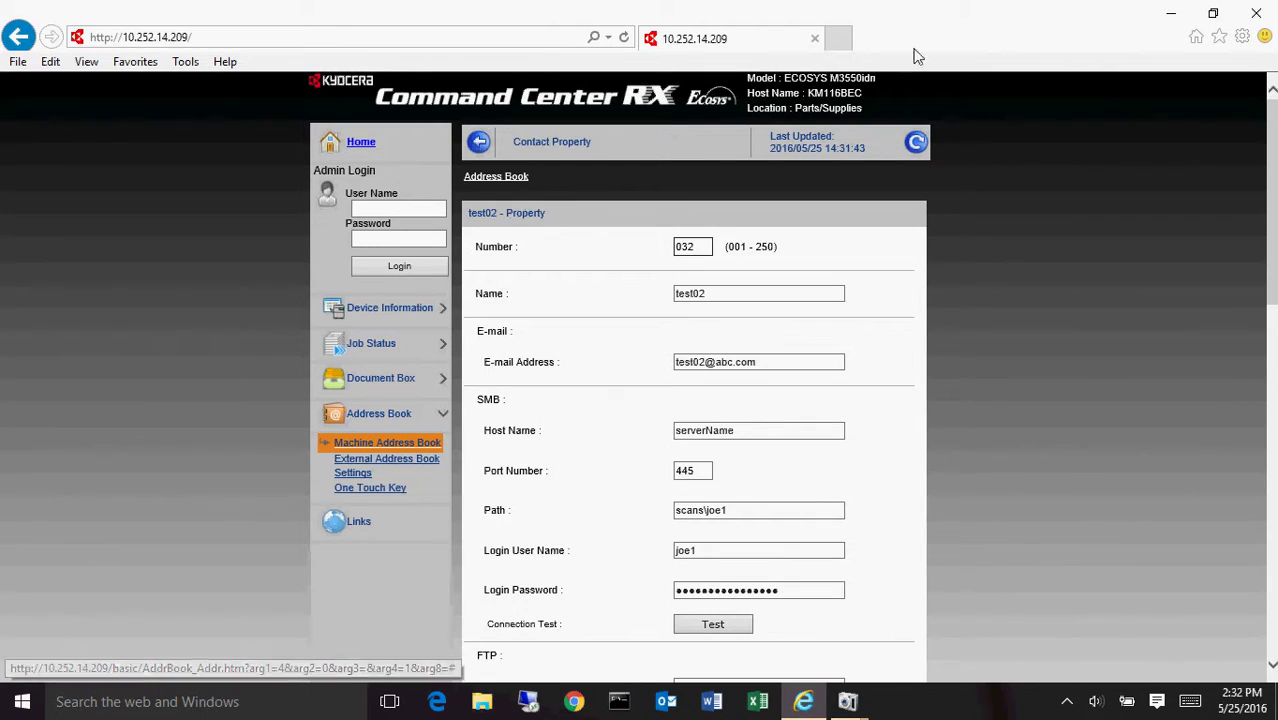
{"action": "scroll", "coordinate": [1010, 478], "scroll_direction": "down", "scroll_amount": 2}
{"action": "scroll", "coordinate": [1008, 472], "scroll_direction": "up", "scroll_amount": 2}
- Return to the address list, delete the test02 contact, and show the last page
{"action": "left_click", "coordinate": [480, 143]}
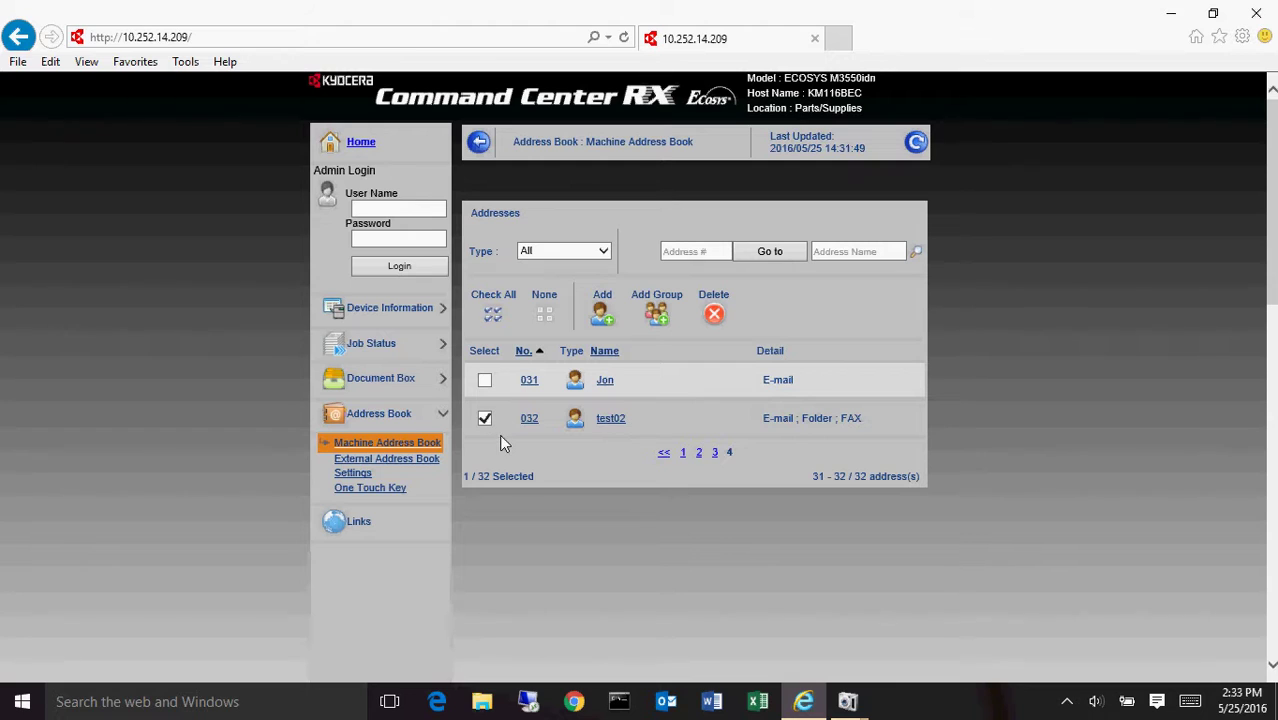
{"action": "left_click", "coordinate": [714, 314]}
{"action": "left_click", "coordinate": [645, 420]}
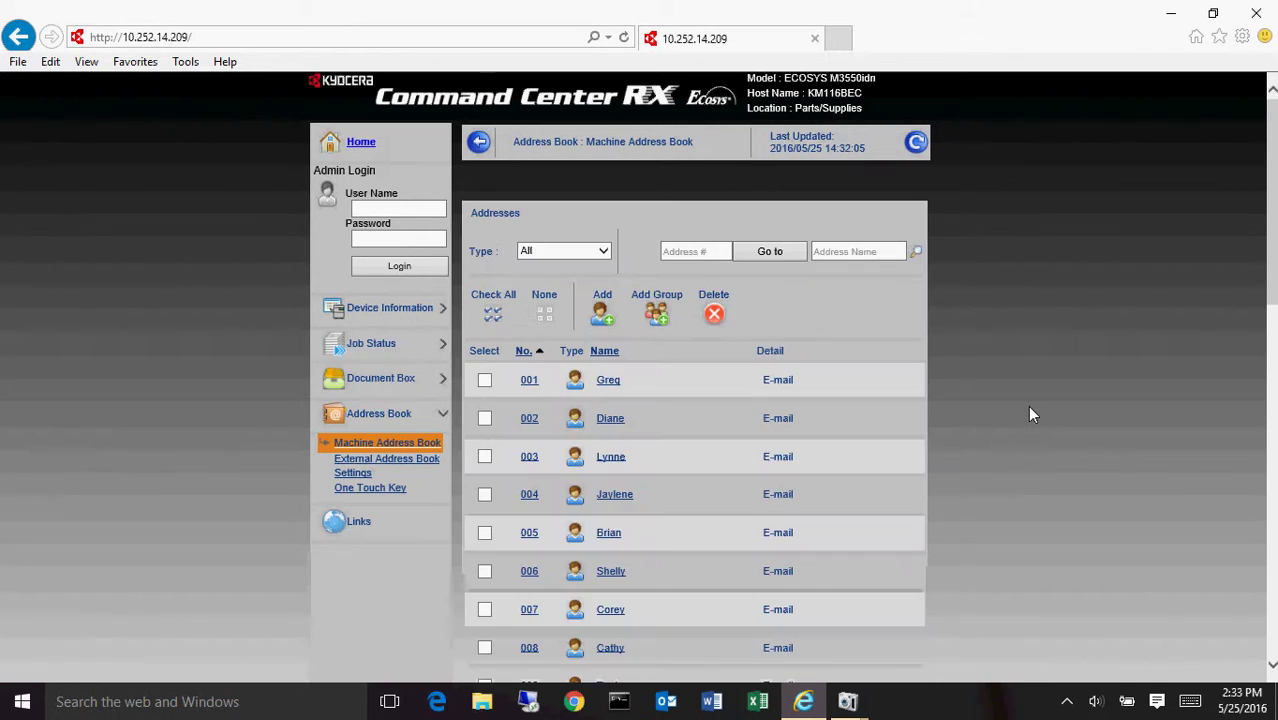
{"action": "scroll", "coordinate": [1052, 412], "scroll_direction": "down", "scroll_amount": 5}
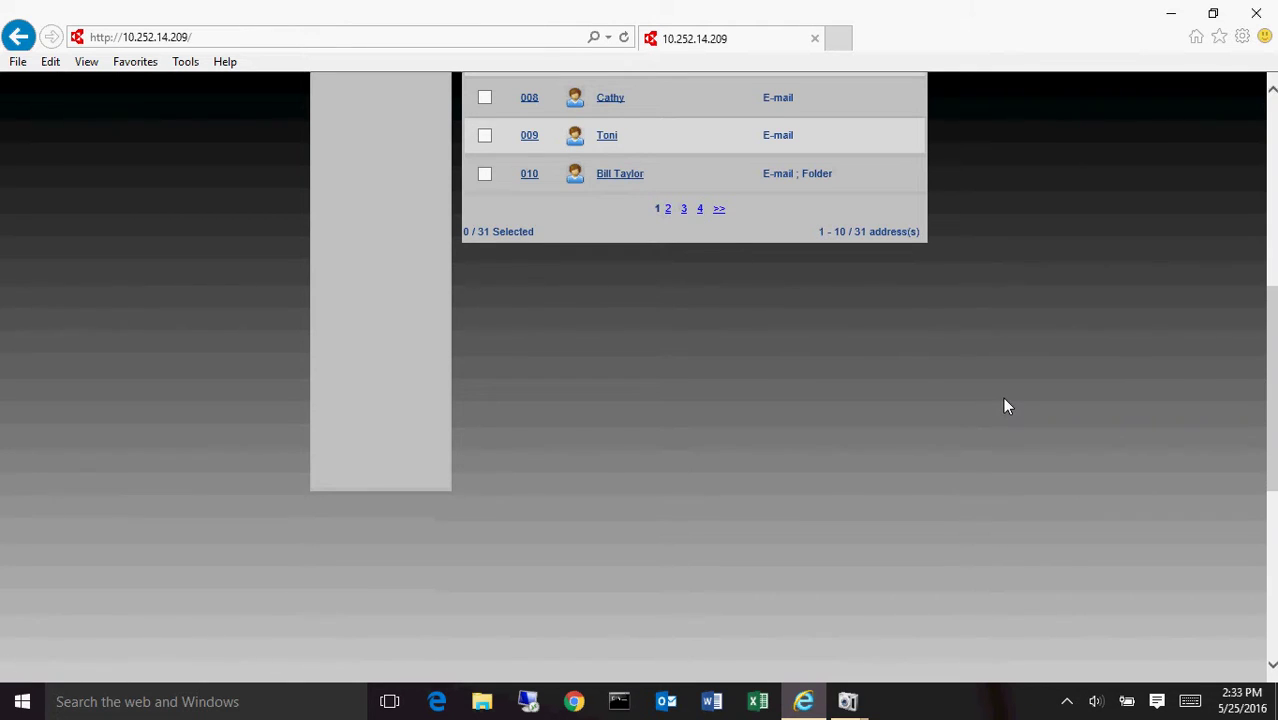
{"action": "left_click", "coordinate": [700, 208]}
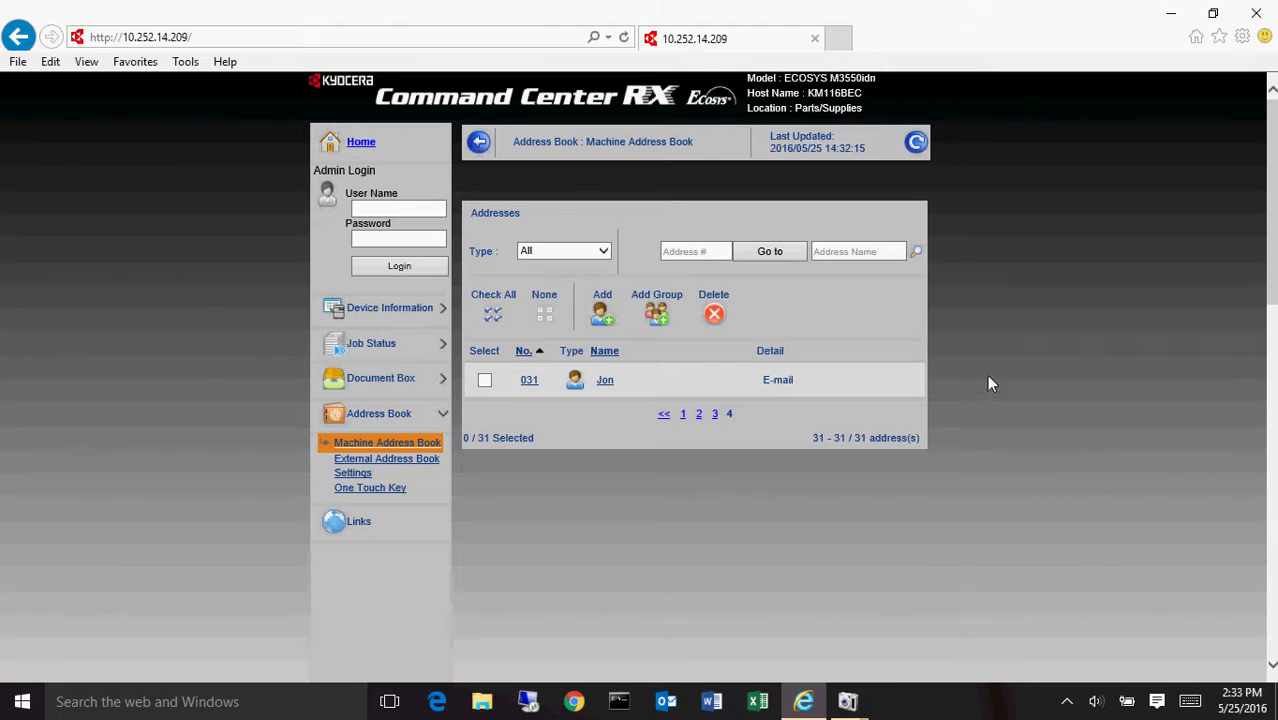
{"action": "left_click", "coordinate": [601, 316]}
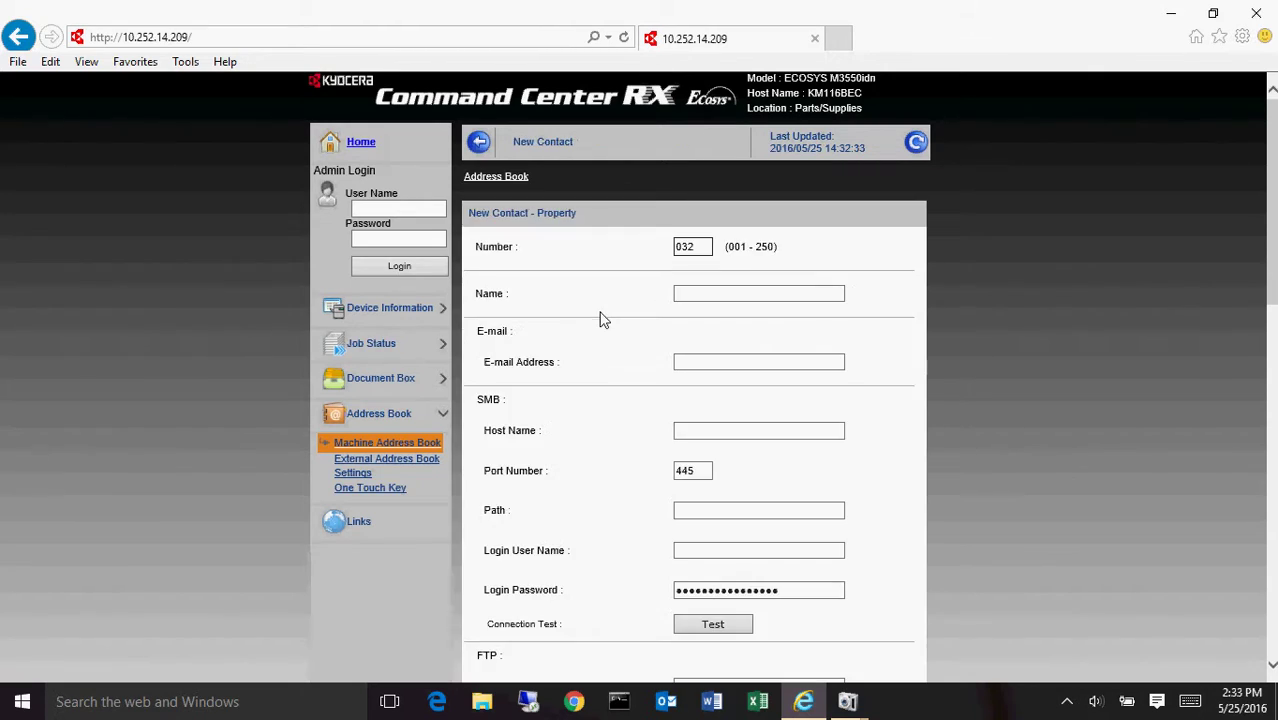
{"action": "left_click", "coordinate": [785, 292]}
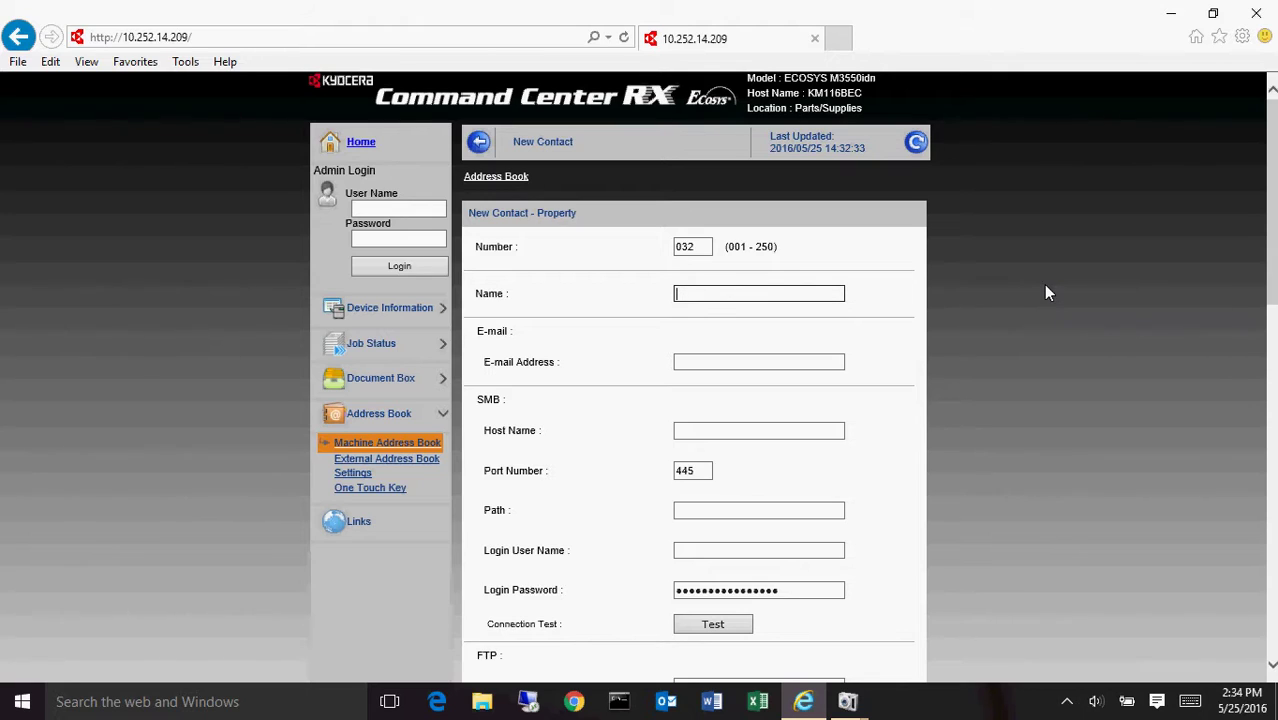
{"action": "type", "text": "Test03"}
{"action": "left_click", "coordinate": [822, 368]}
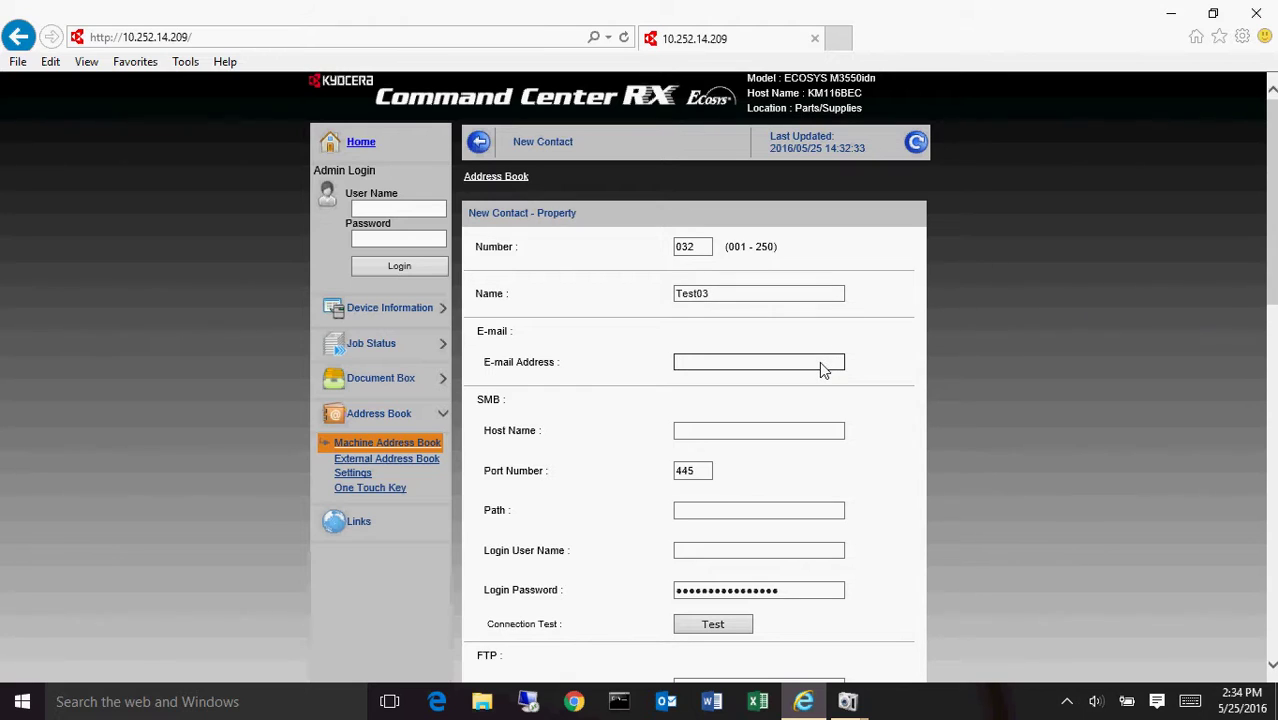
{"action": "type", "text": "test03@abc.com"}
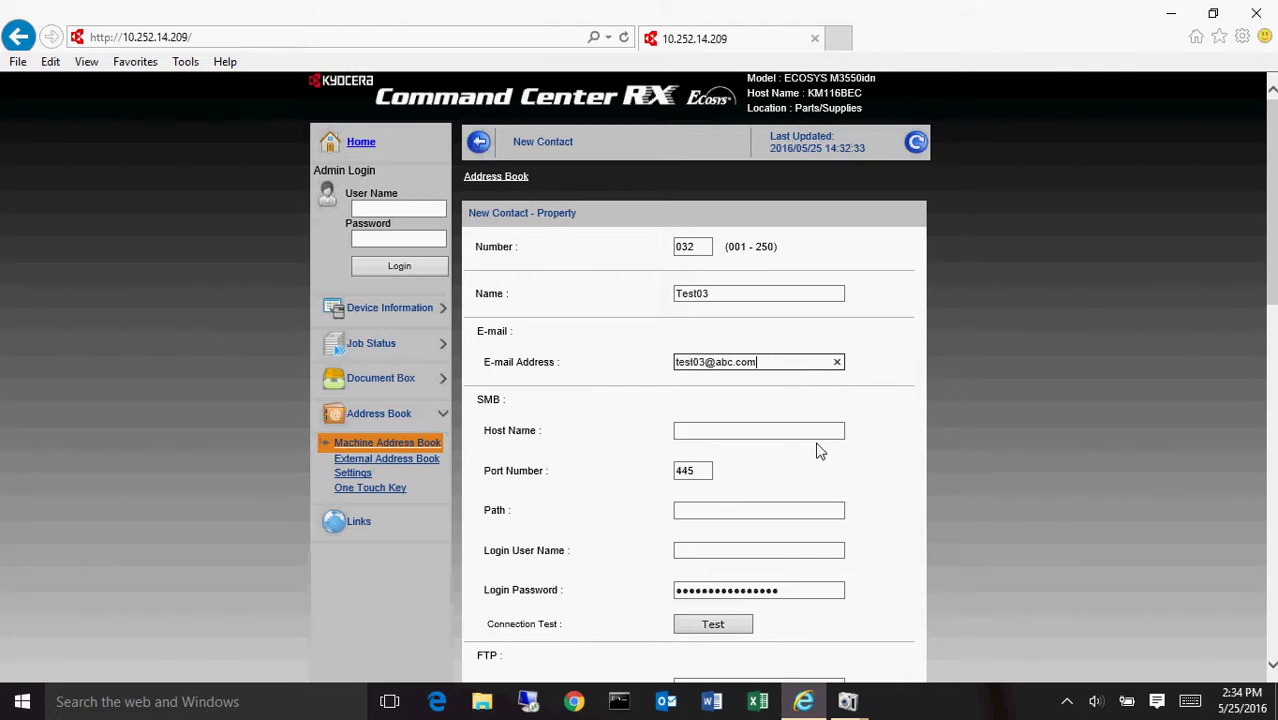
- Enter SMB host name ServerName and folder path scan\joe for the new contact
{"action": "scroll", "coordinate": [1064, 343], "scroll_direction": "down", "scroll_amount": 1}
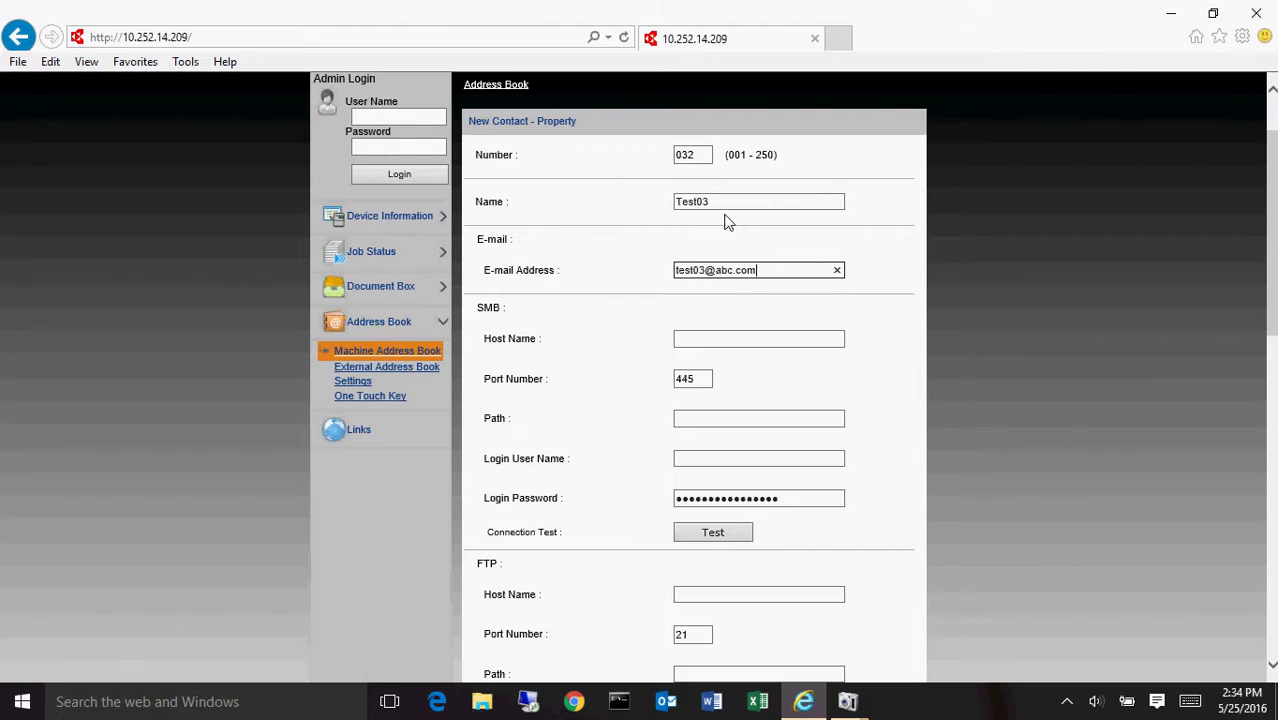
{"action": "scroll", "coordinate": [609, 311], "scroll_direction": "down", "scroll_amount": 1}
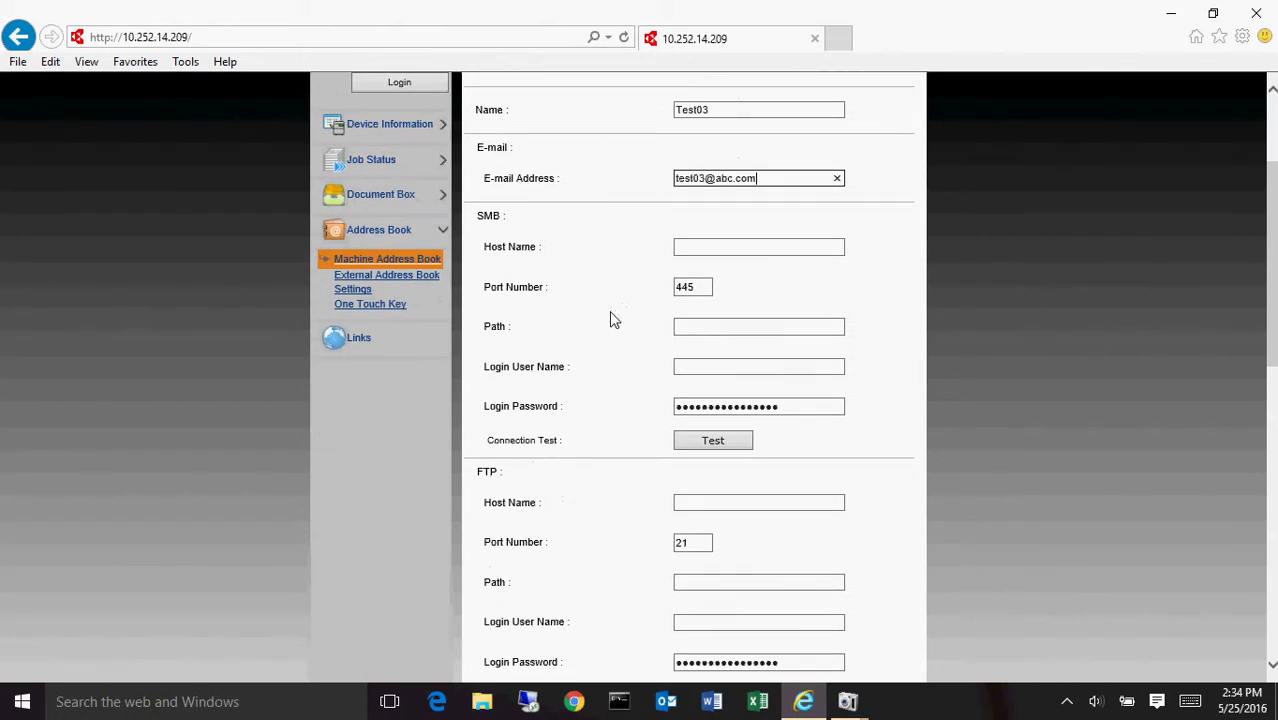
{"action": "left_click", "coordinate": [740, 252]}
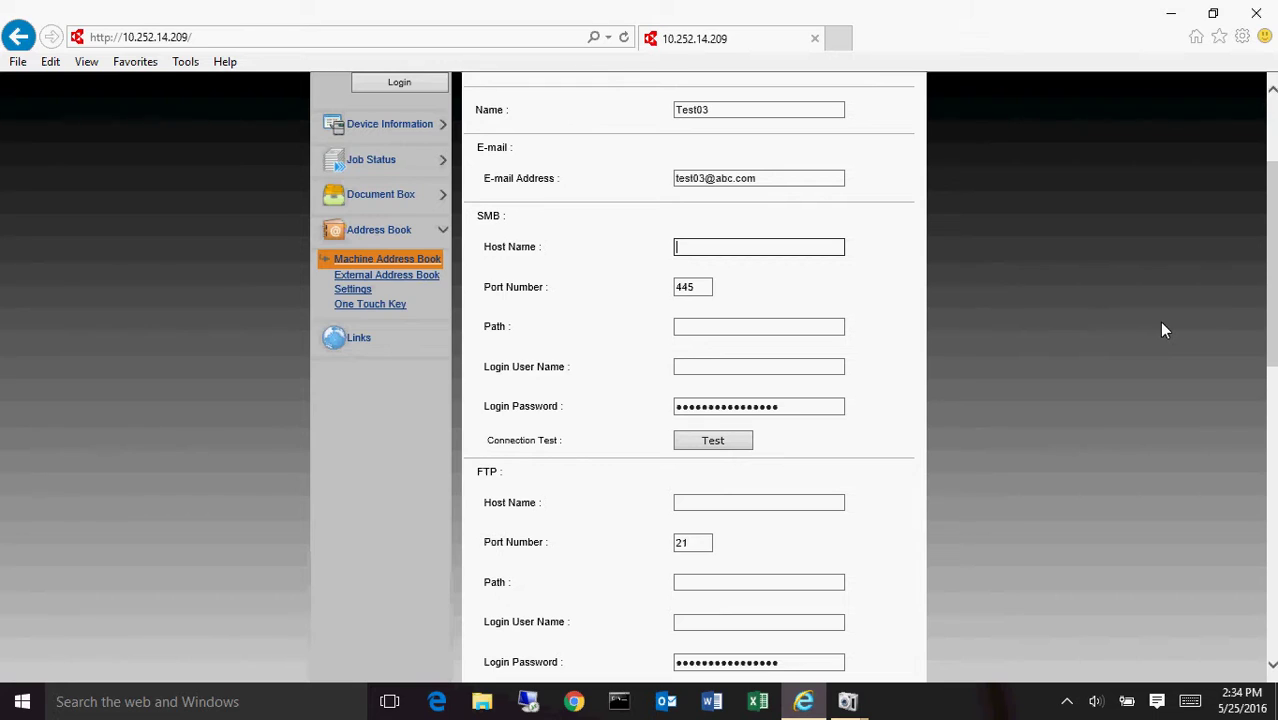
{"action": "type", "text": "ServerName"}
{"action": "left_click", "coordinate": [756, 328]}
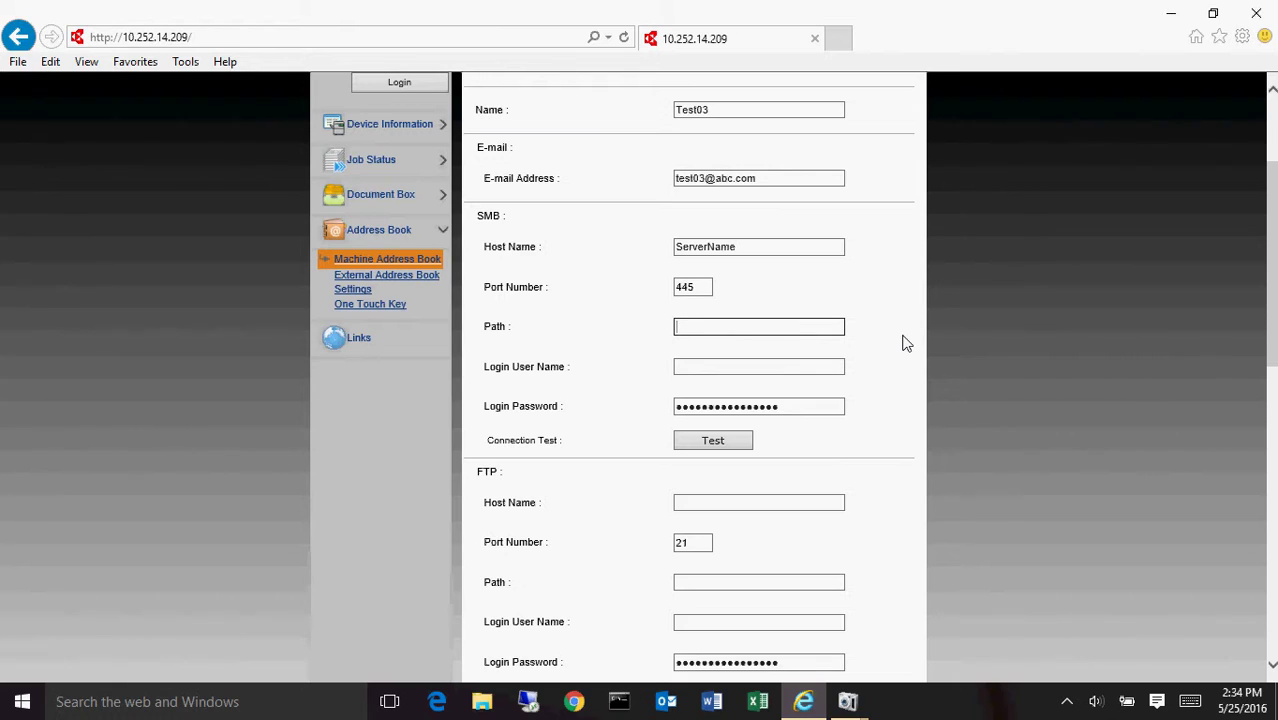
{"action": "type", "text": "scan"}
{"action": "type", "text": "\\joe"}
- Enter the SMB login user name and a new login password for the contact's folder
{"action": "left_click", "coordinate": [760, 370]}
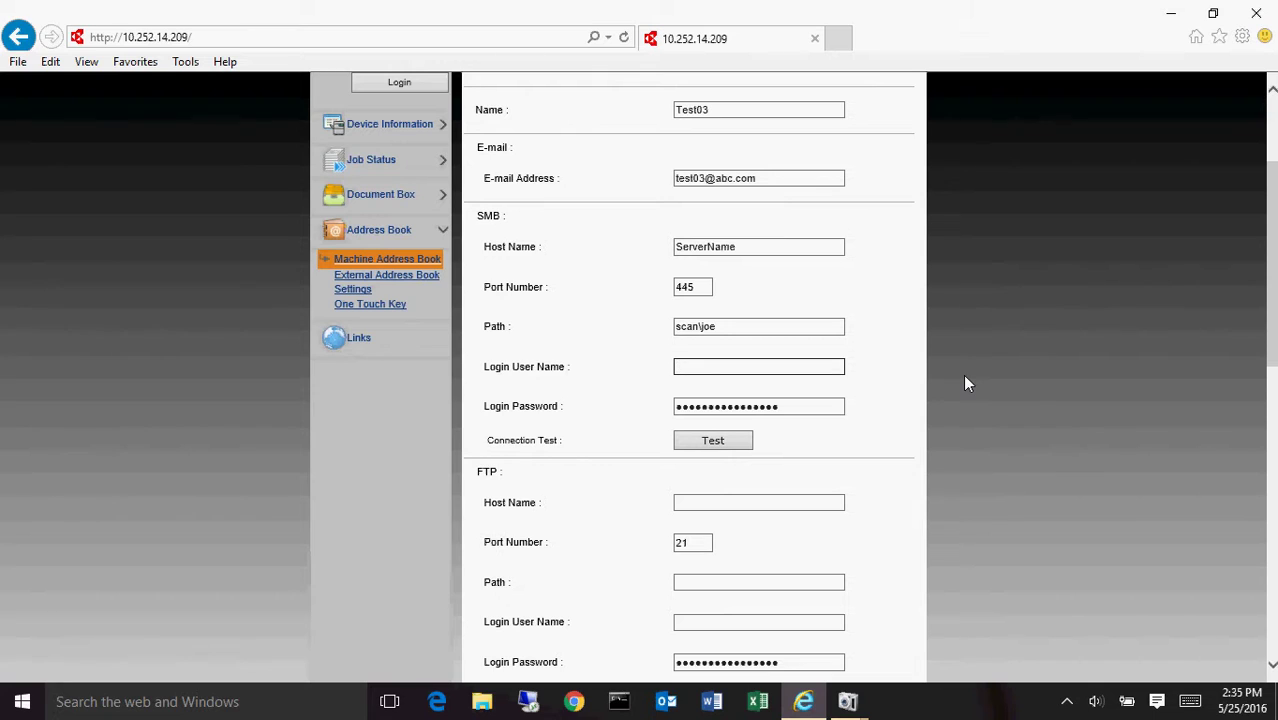
{"action": "type", "text": "Joe"}
{"action": "left_click", "coordinate": [810, 414]}
{"action": "type", "text": "••••"}
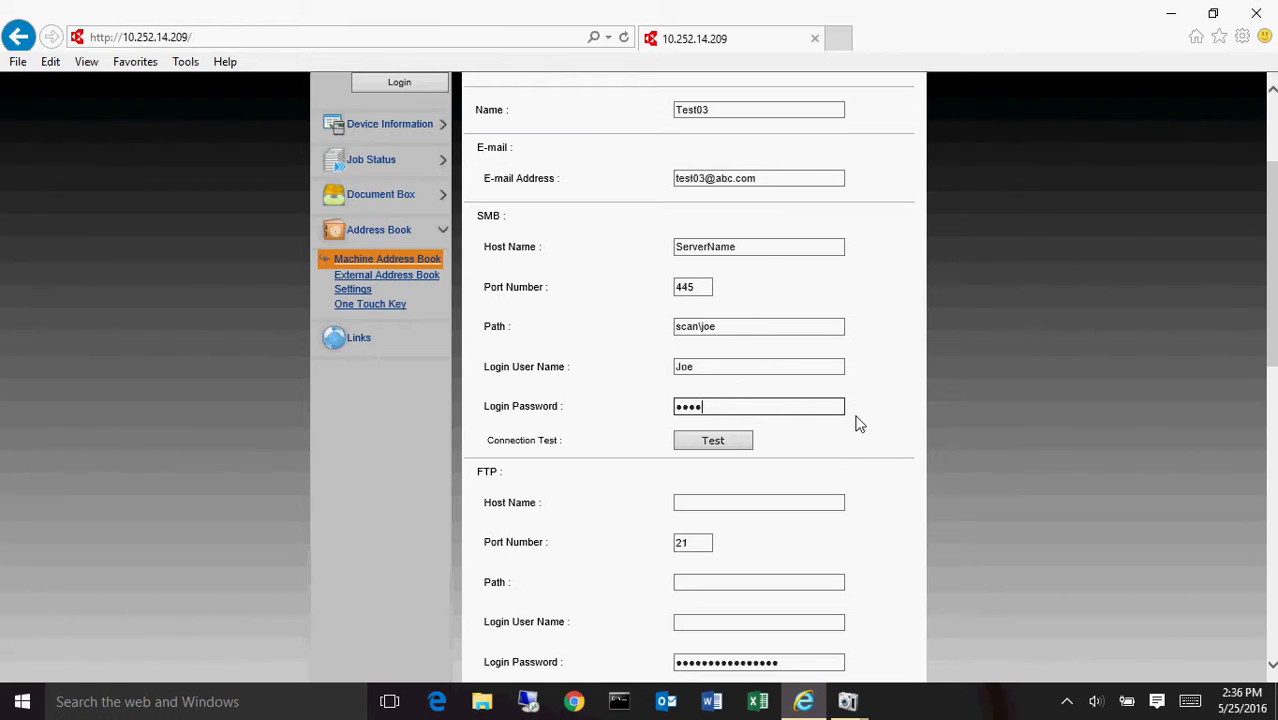
- Enter the contact's fax number in the FAX Number field of the FAX section
{"action": "scroll", "coordinate": [866, 430], "scroll_direction": "down", "scroll_amount": 2}
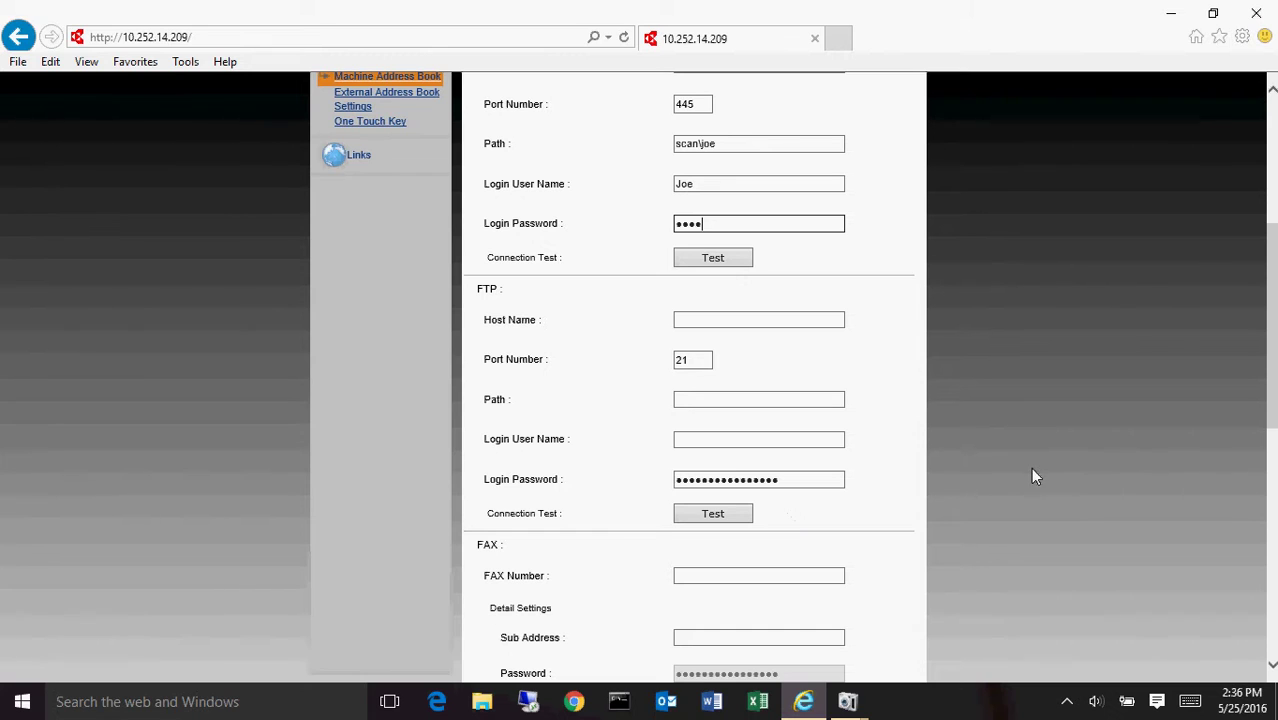
{"action": "scroll", "coordinate": [1033, 474], "scroll_direction": "down", "scroll_amount": 3}
{"action": "scroll", "coordinate": [1033, 474], "scroll_direction": "down", "scroll_amount": 2}
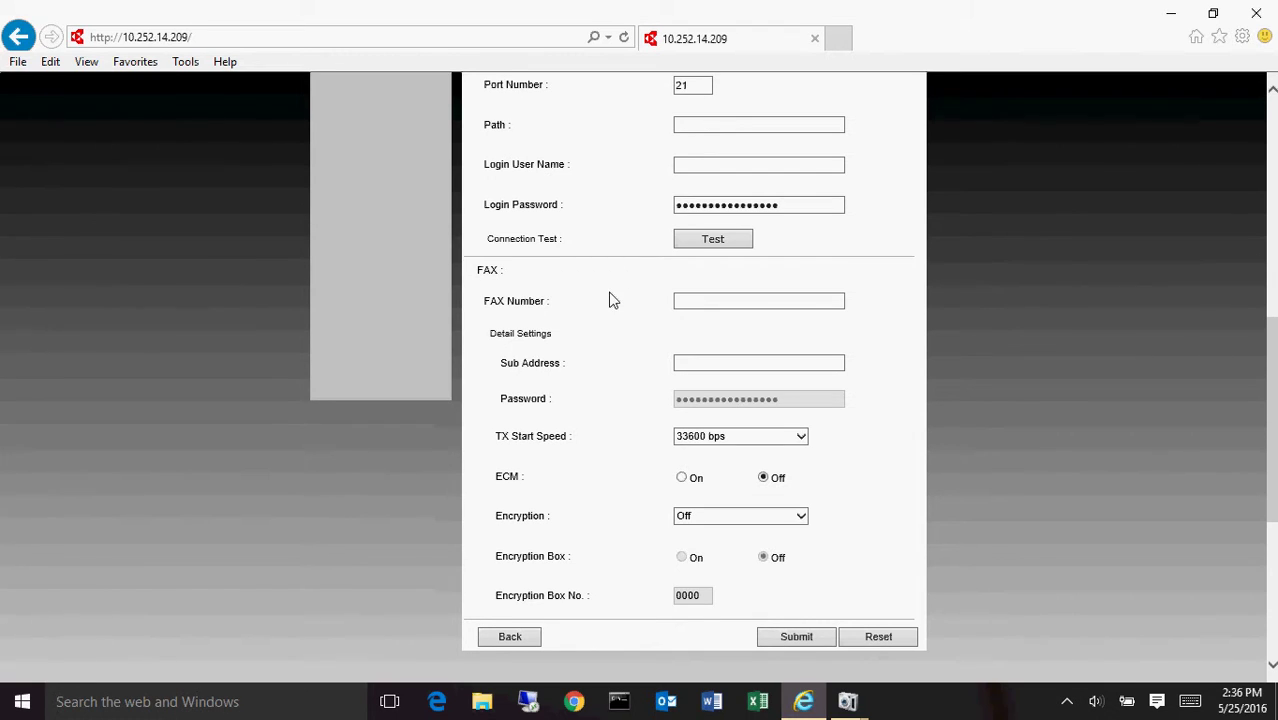
{"action": "left_click", "coordinate": [700, 311]}
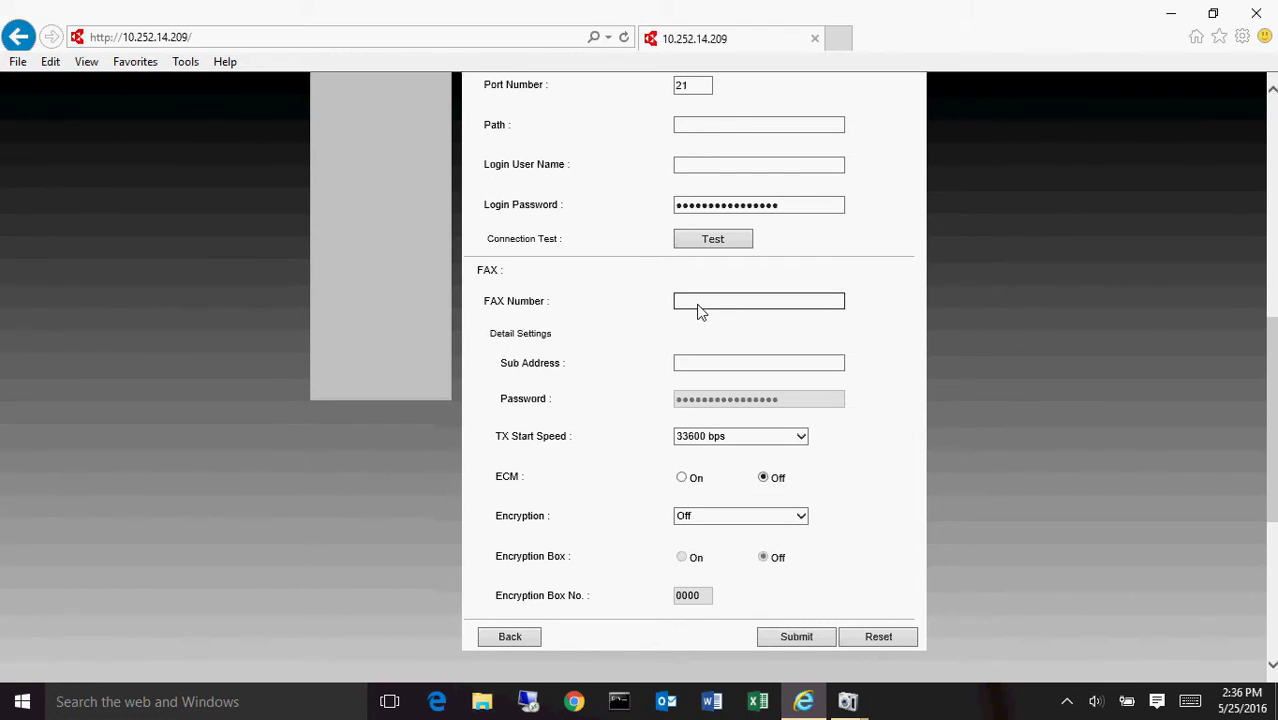
{"action": "type", "text": "5551212555"}
- Submit the Test03 contact and dismiss the 'Registered. No.032' confirmation
{"action": "left_click", "coordinate": [803, 638]}
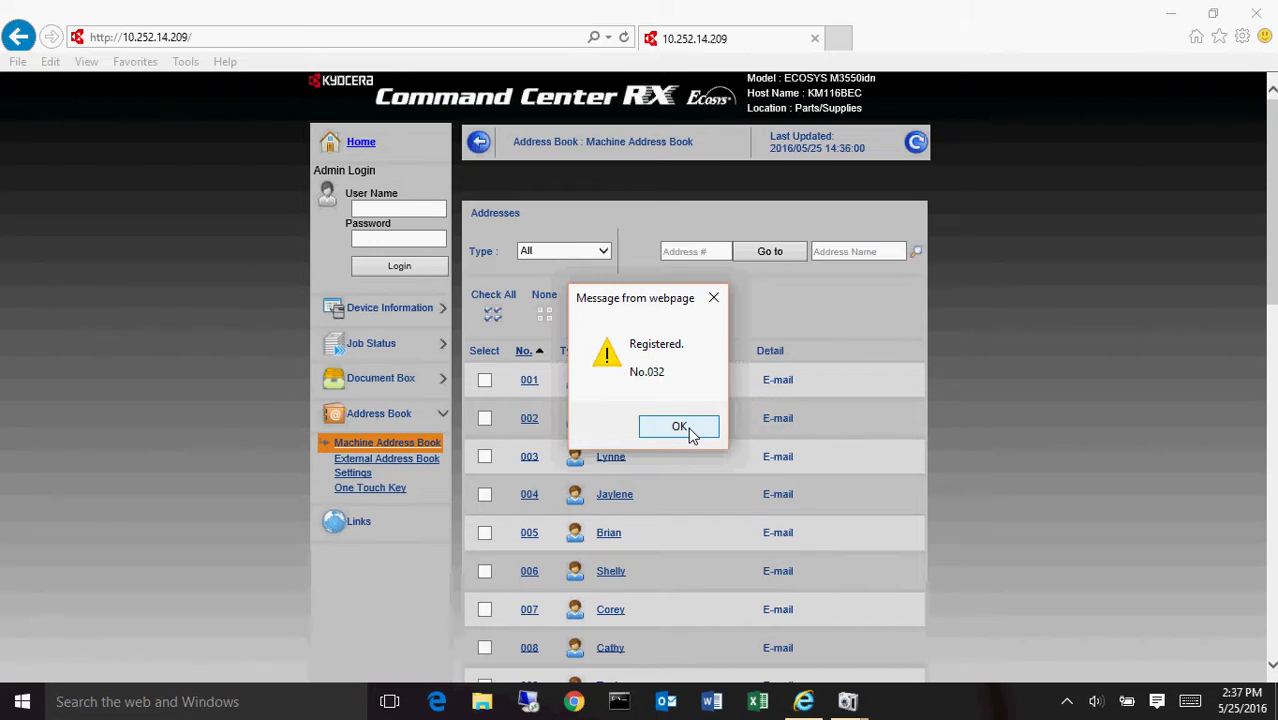
{"action": "left_click", "coordinate": [688, 430]}
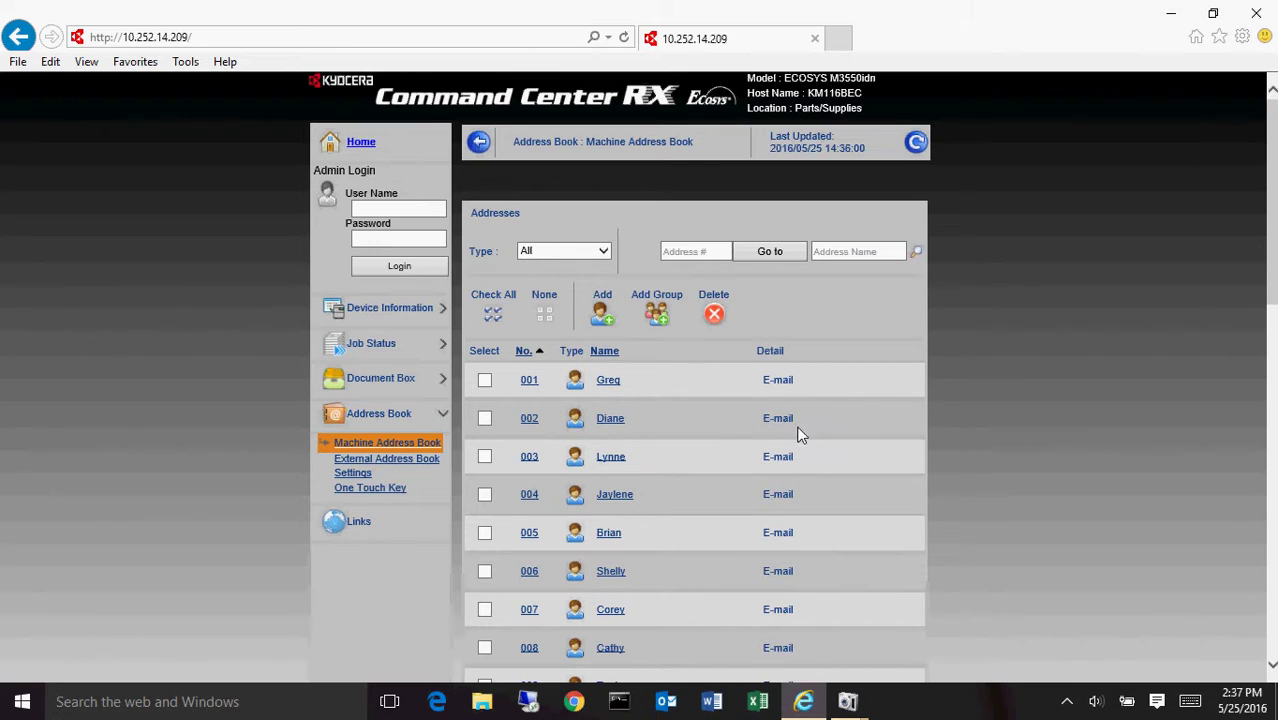
- Go to page 4 of the address list to see entry 032 Test03 with its destinations
{"action": "scroll", "coordinate": [797, 543], "scroll_direction": "down", "scroll_amount": 2}
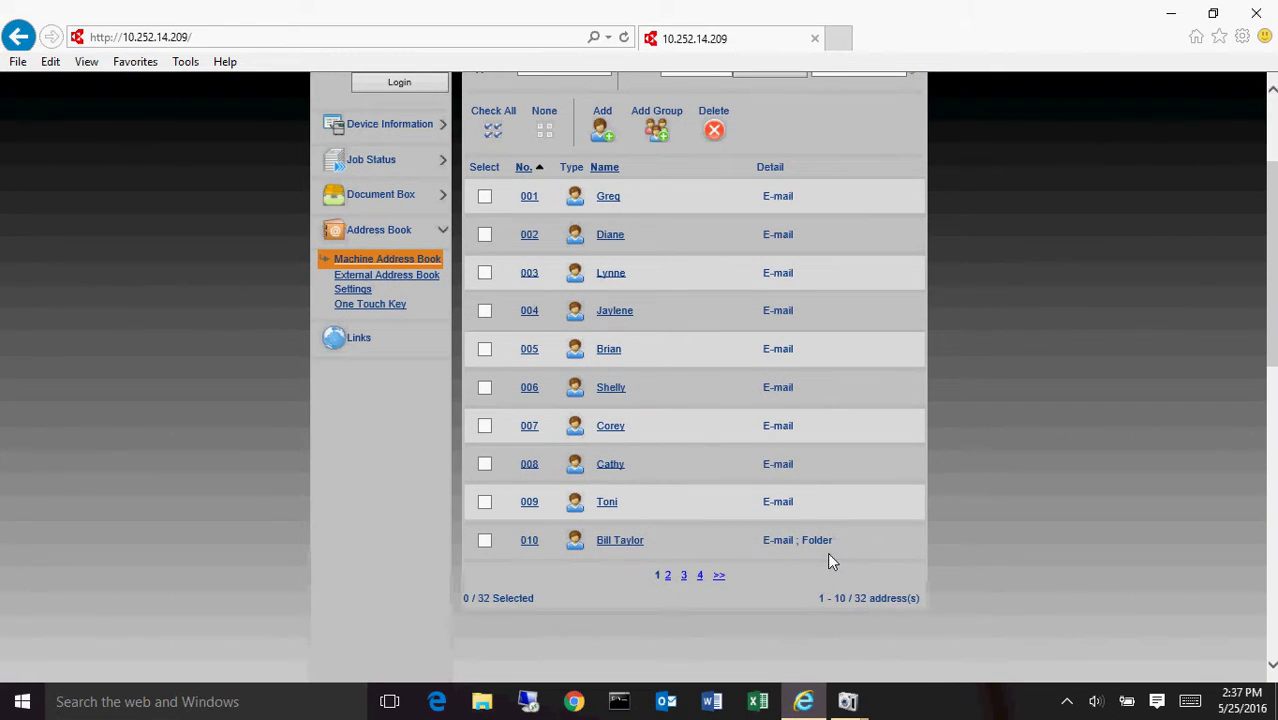
{"action": "left_click", "coordinate": [700, 575]}
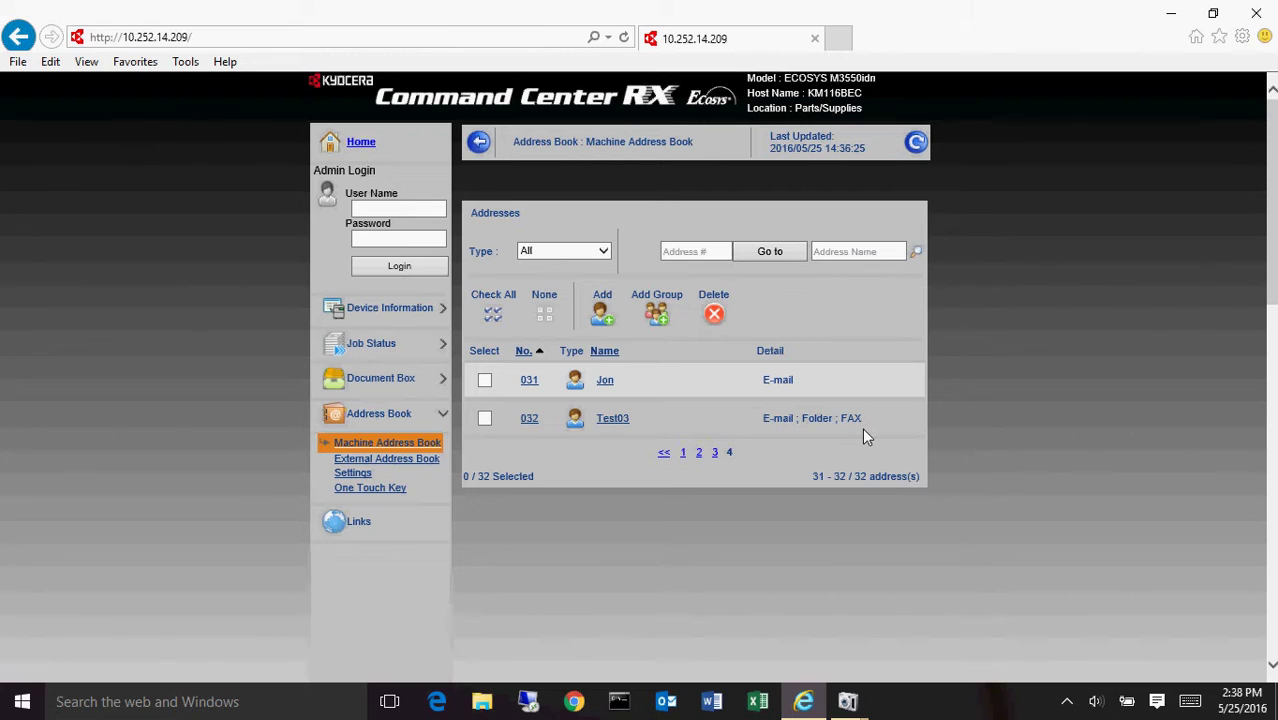
- Open the Key2 - Property page from the Address Book's One Touch Key list
{"action": "left_click", "coordinate": [388, 486]}
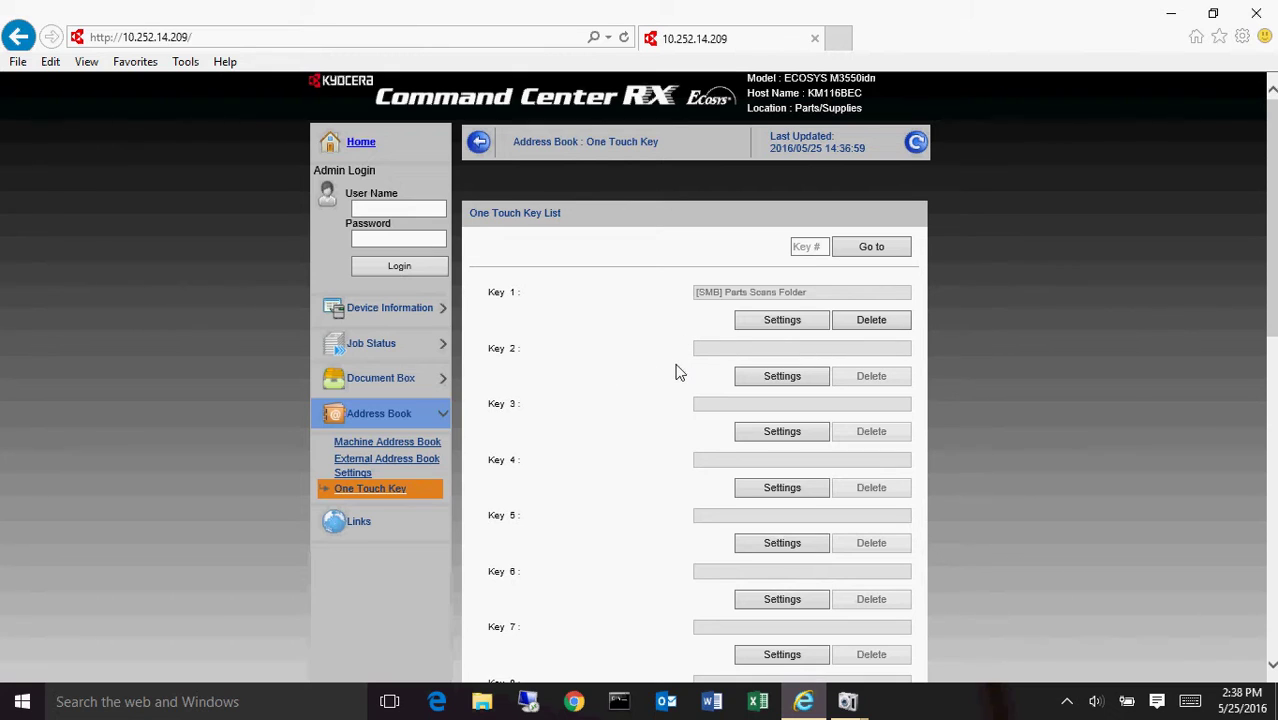
{"action": "left_click", "coordinate": [769, 376]}
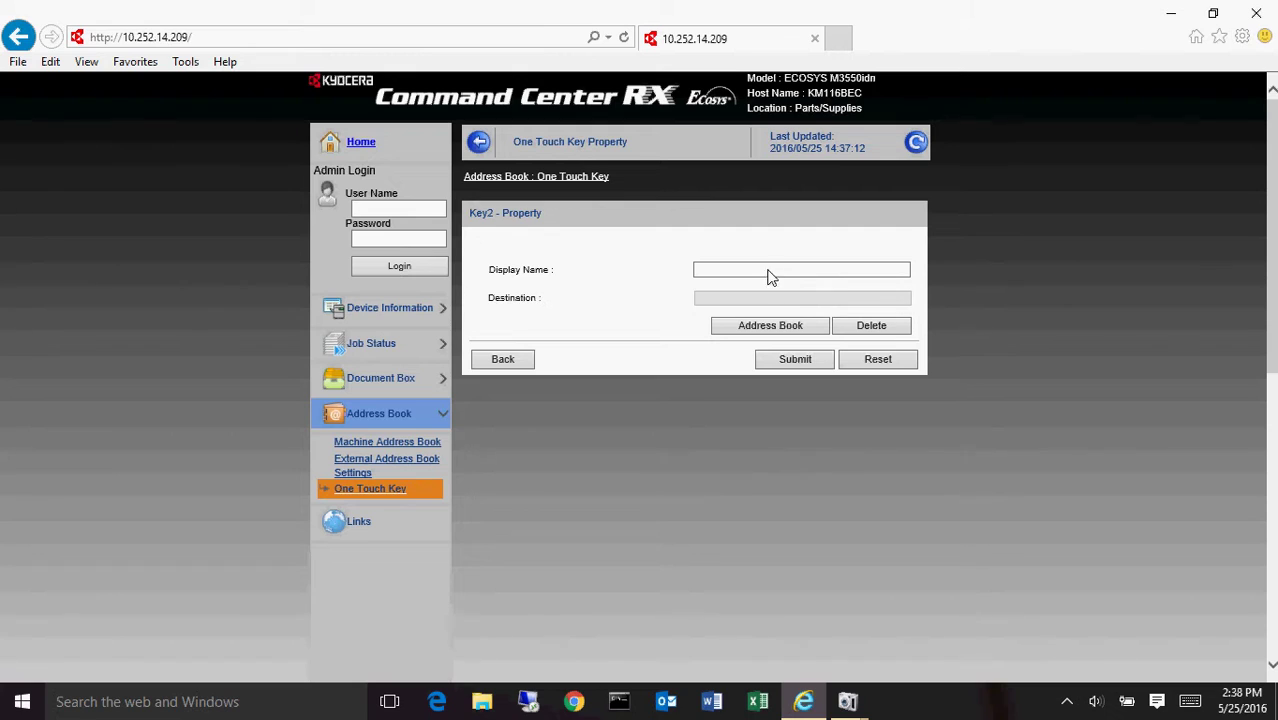
- Pick Test03's e-mail entry from the last address book page as Key 2's destination
{"action": "left_click", "coordinate": [770, 326]}
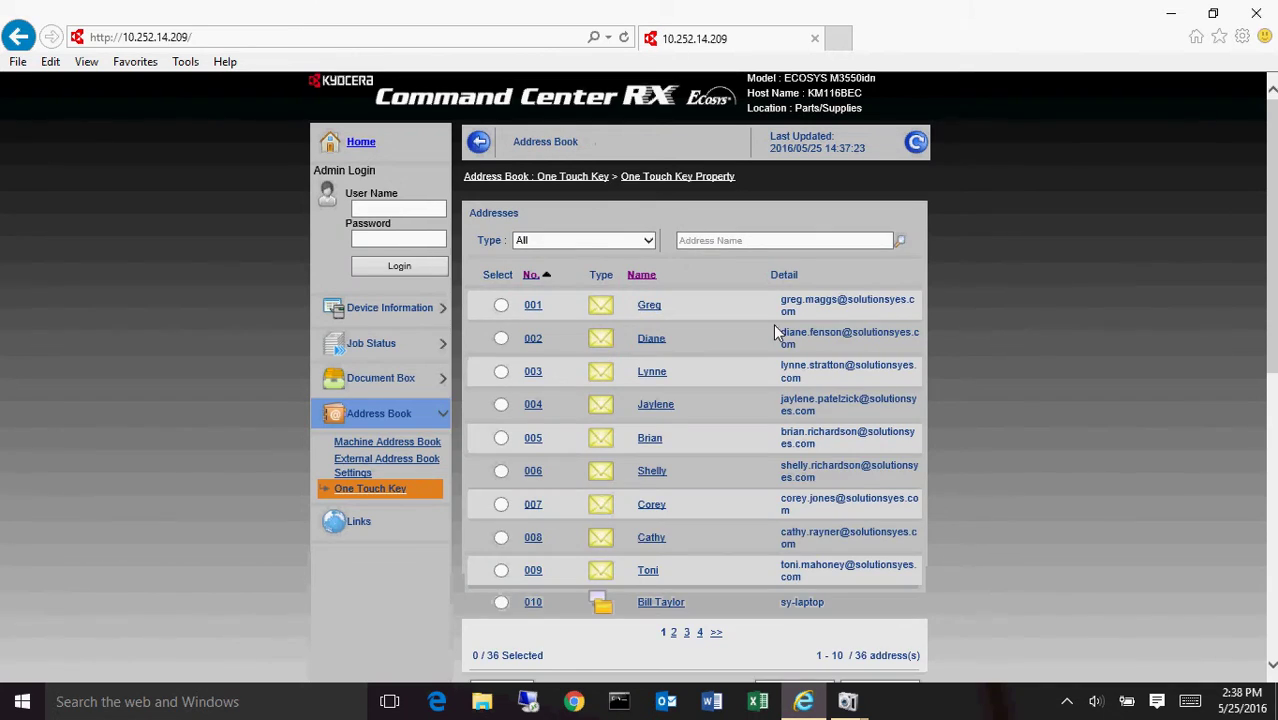
{"action": "scroll", "coordinate": [701, 487], "scroll_direction": "down", "scroll_amount": 3}
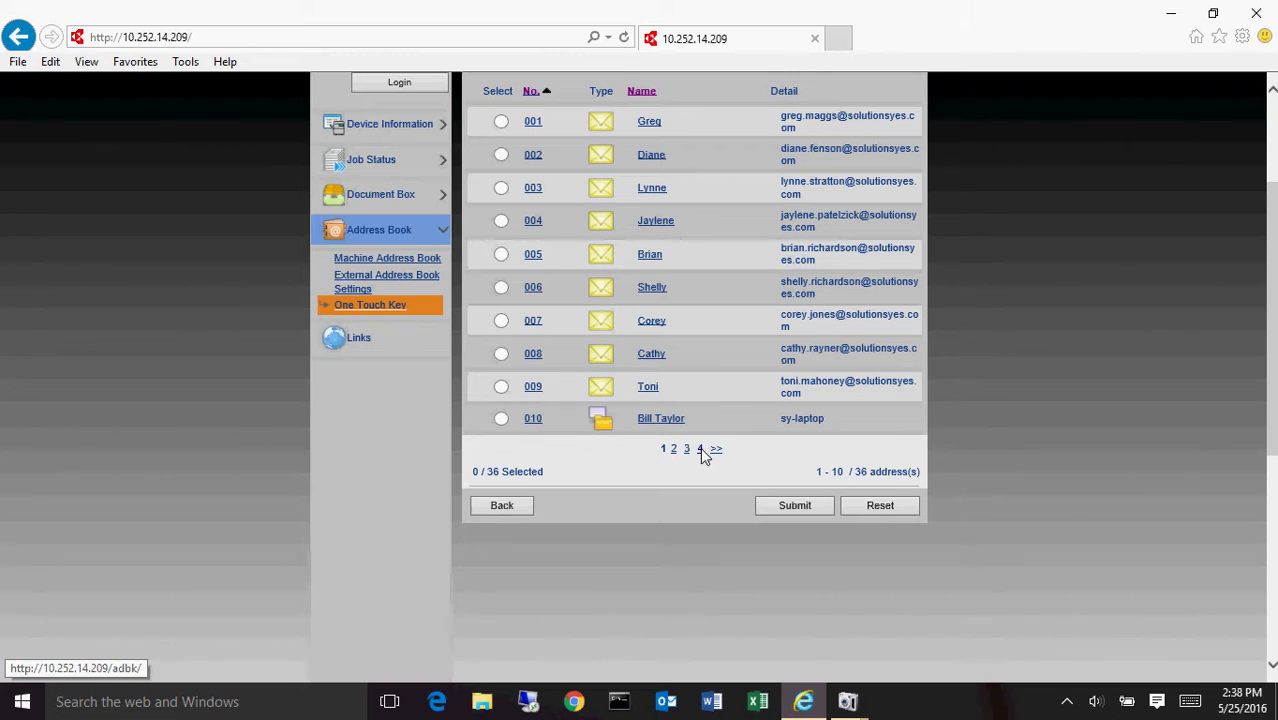
{"action": "left_click", "coordinate": [700, 449]}
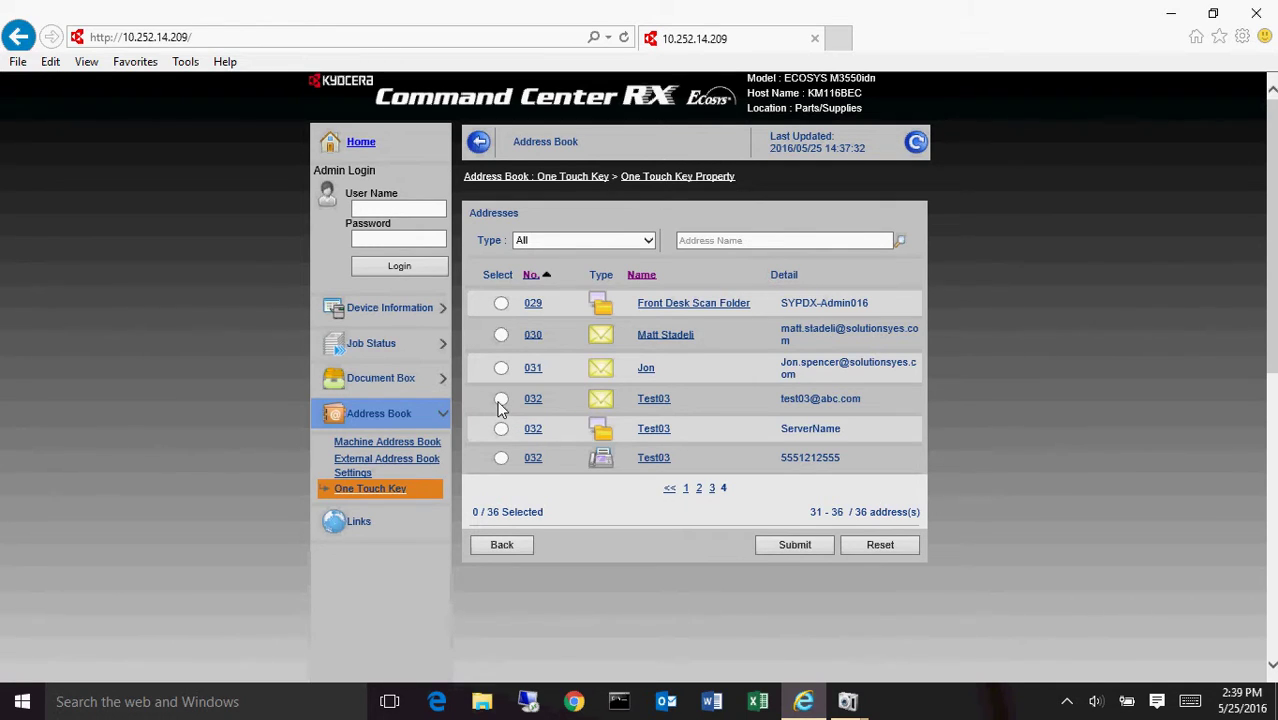
{"action": "left_click", "coordinate": [501, 400]}
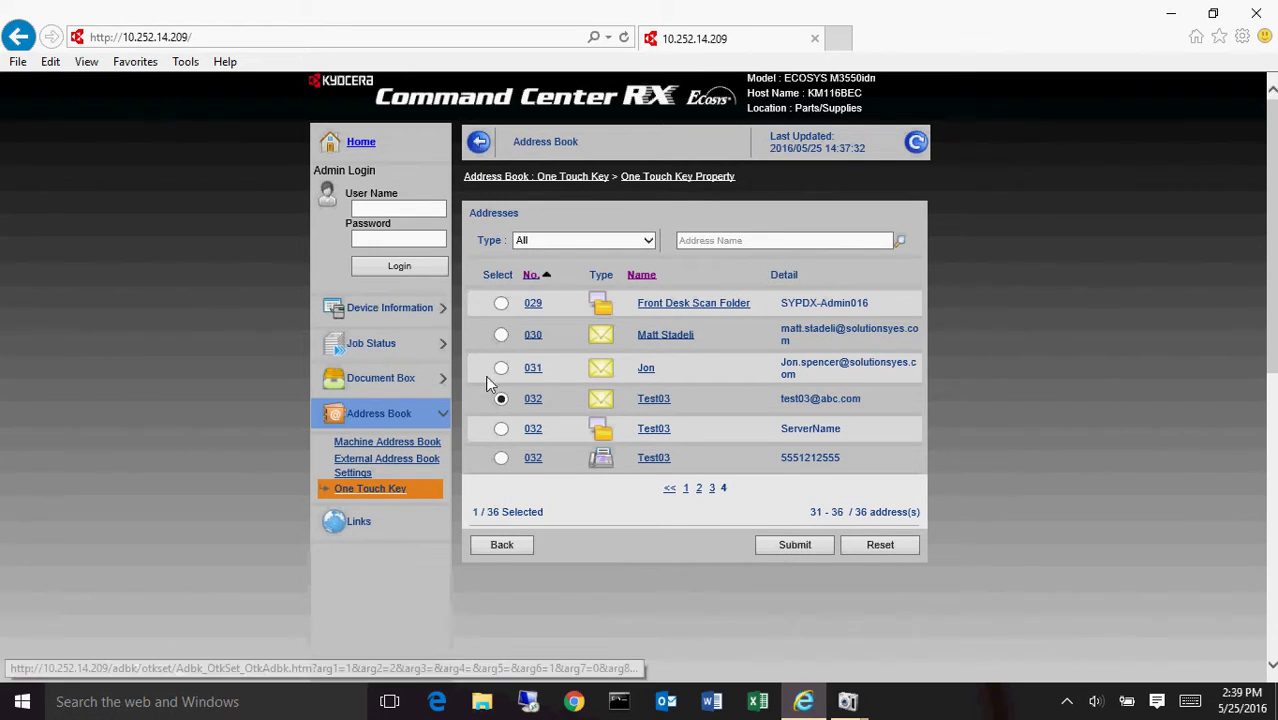
{"action": "left_click", "coordinate": [792, 544]}
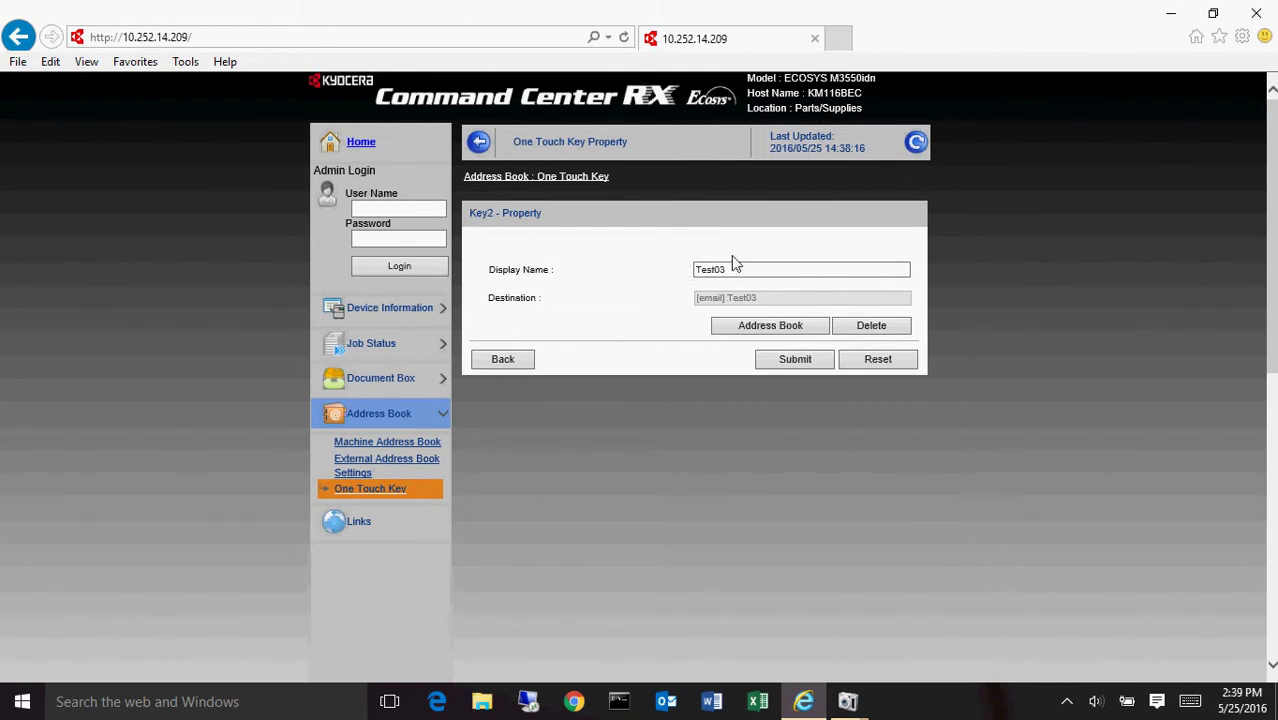
- Submit Key 2, then give Key 4 Test03's fax entry from the last address page and submit
{"action": "left_click", "coordinate": [791, 359]}
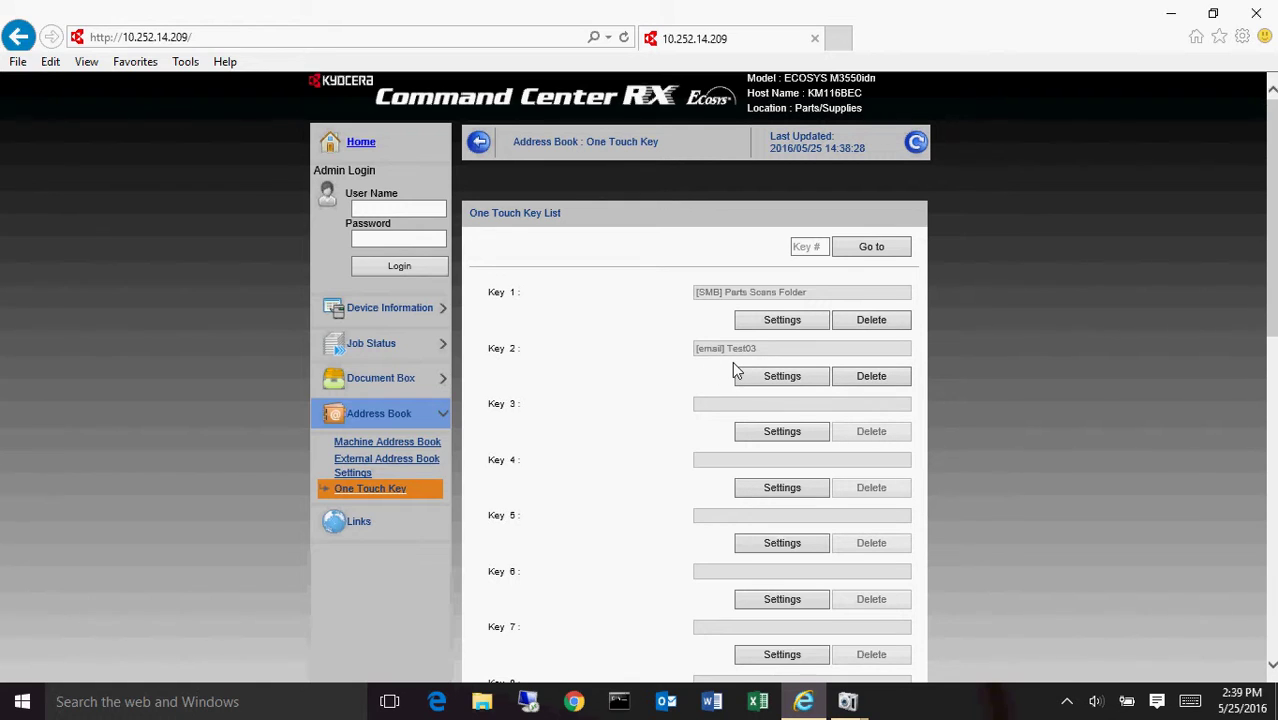
{"action": "left_click", "coordinate": [778, 488]}
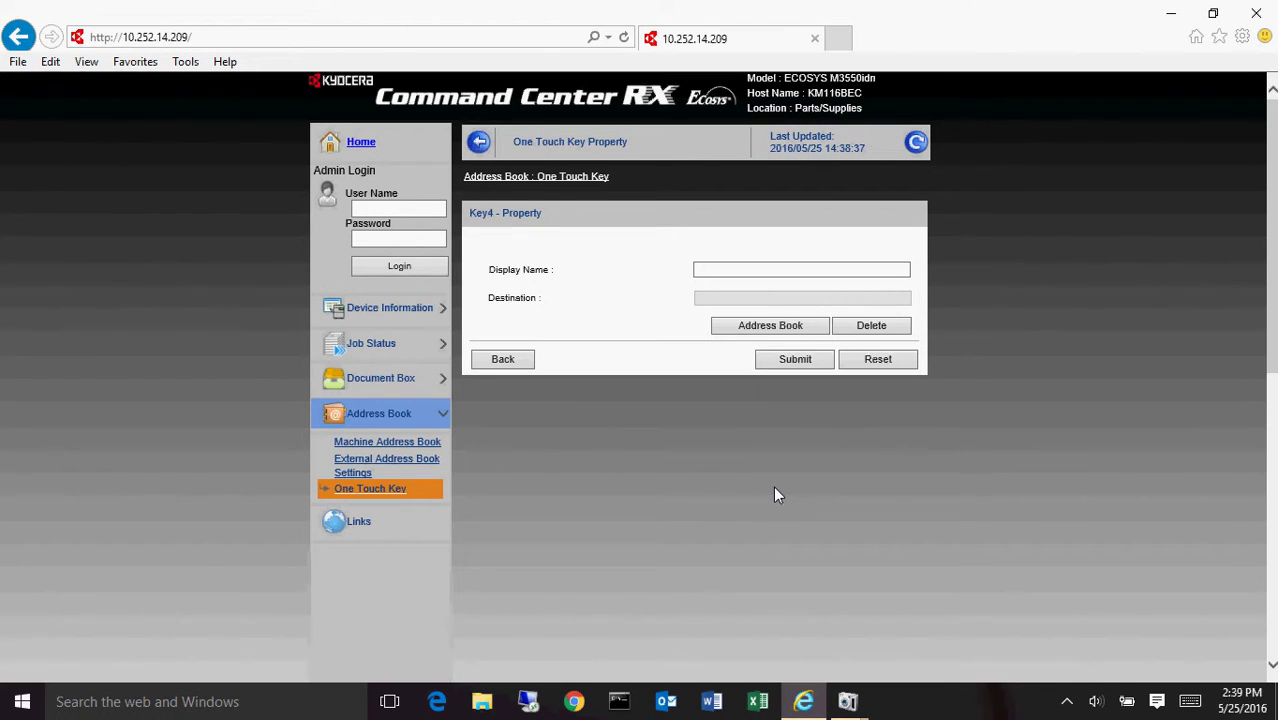
{"action": "left_click", "coordinate": [754, 328]}
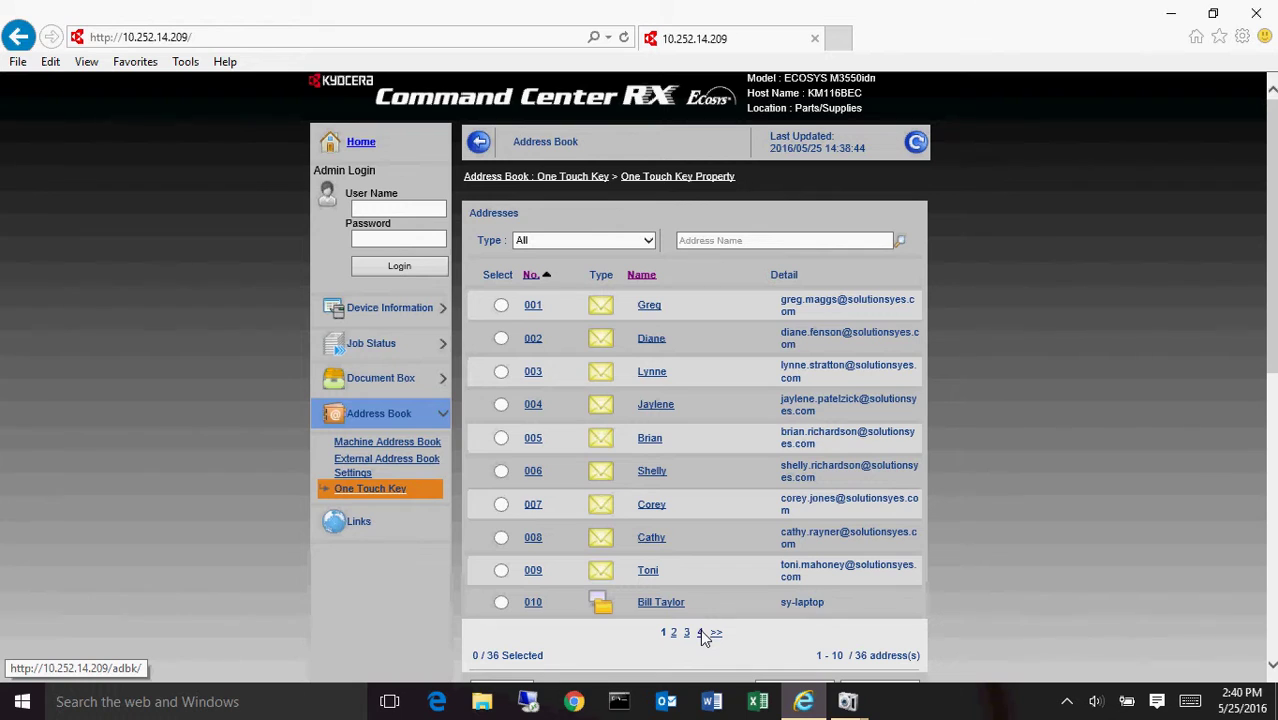
{"action": "left_click", "coordinate": [701, 633]}
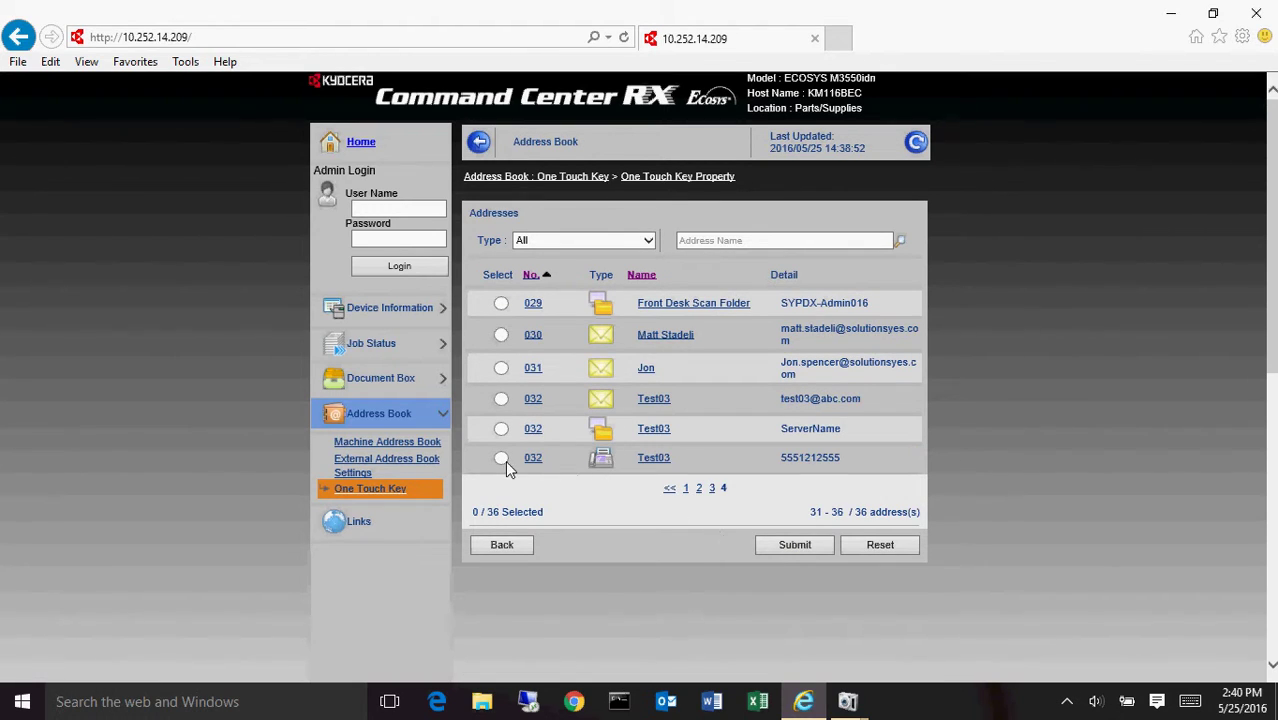
{"action": "left_click", "coordinate": [502, 458]}
{"action": "left_click", "coordinate": [795, 546]}
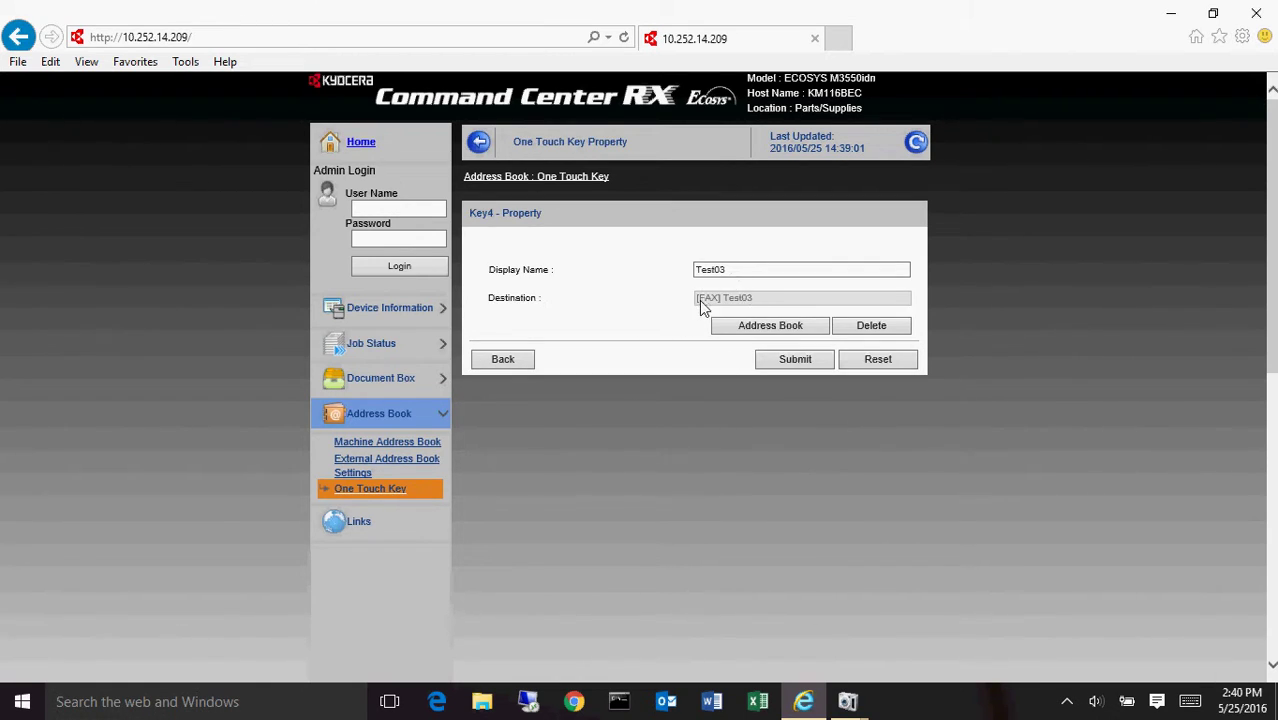
{"action": "left_click", "coordinate": [787, 358]}
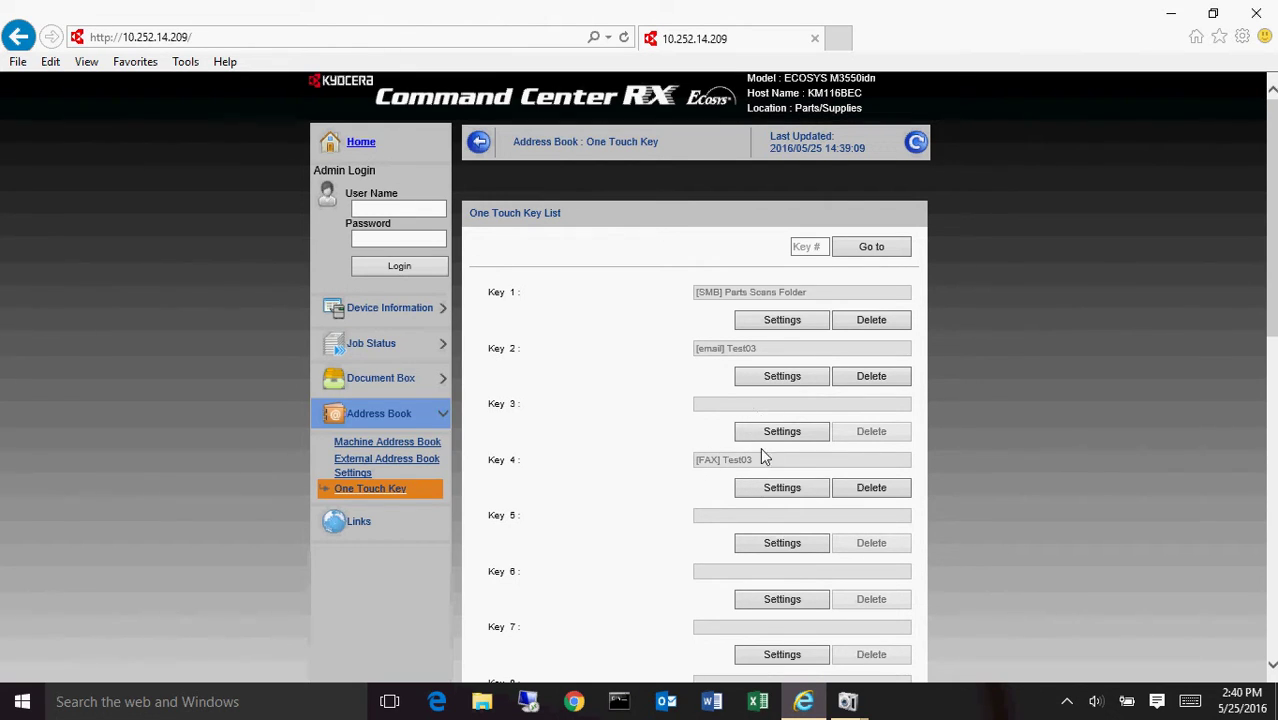
- Delete One Touch Key 4's Test03 fax assignment and confirm the deletion
{"action": "left_click", "coordinate": [868, 488]}
{"action": "left_click", "coordinate": [638, 421]}
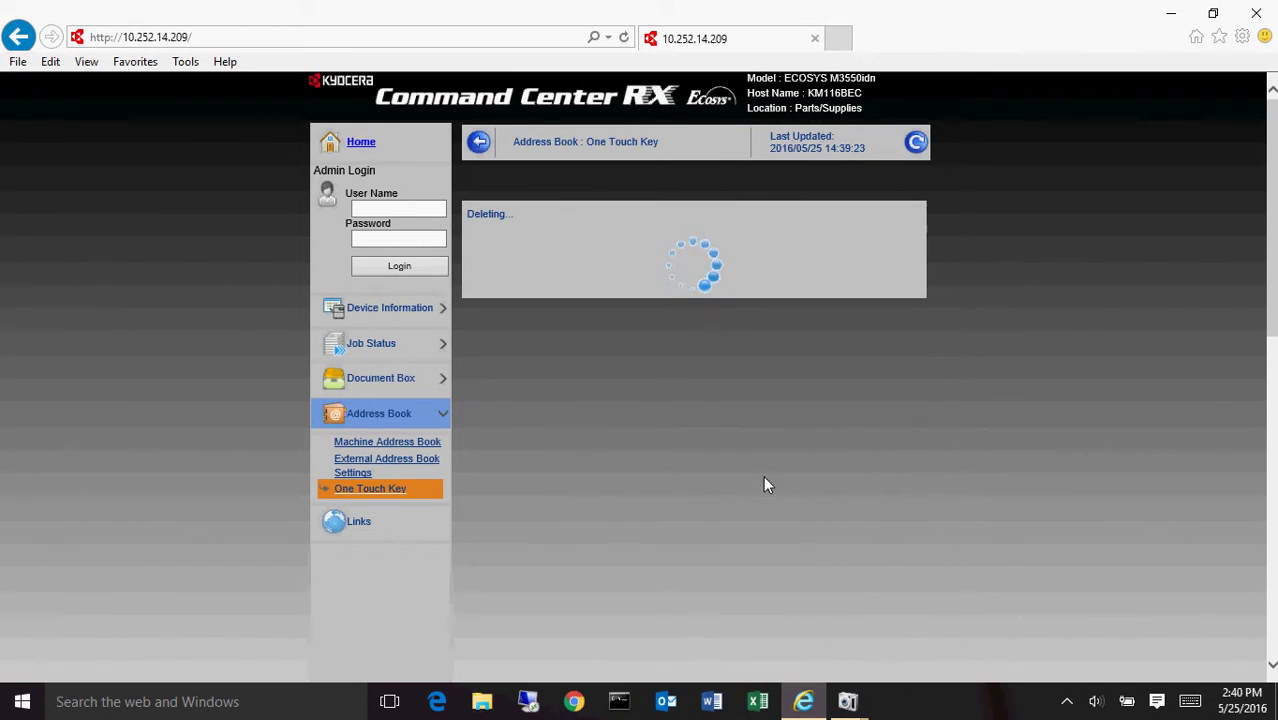